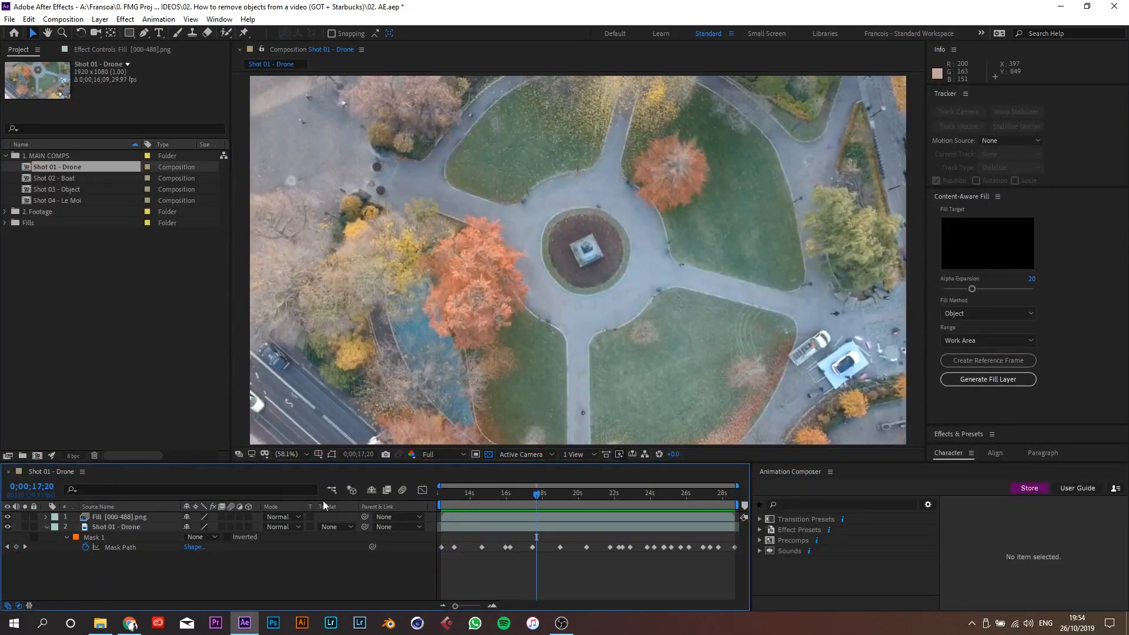
Duplicate the Shot 01 - Drone composition, open the copy, and delete its fill layer and existing mask.
click(90, 528)
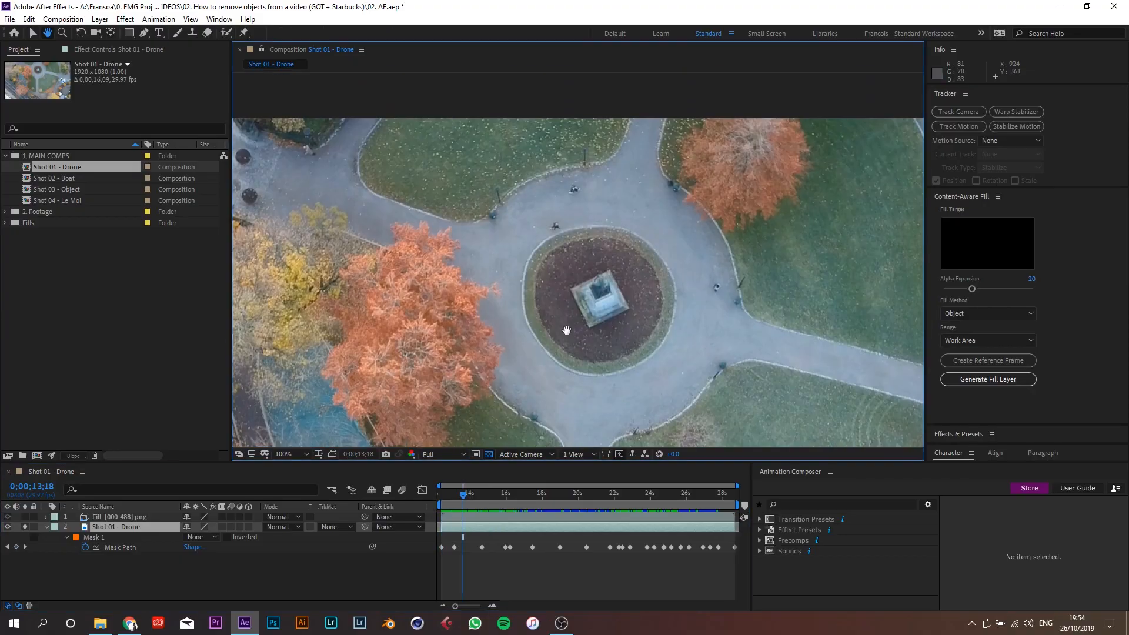
drag(443, 495, 482, 518)
scroll(517, 291, up, 2)
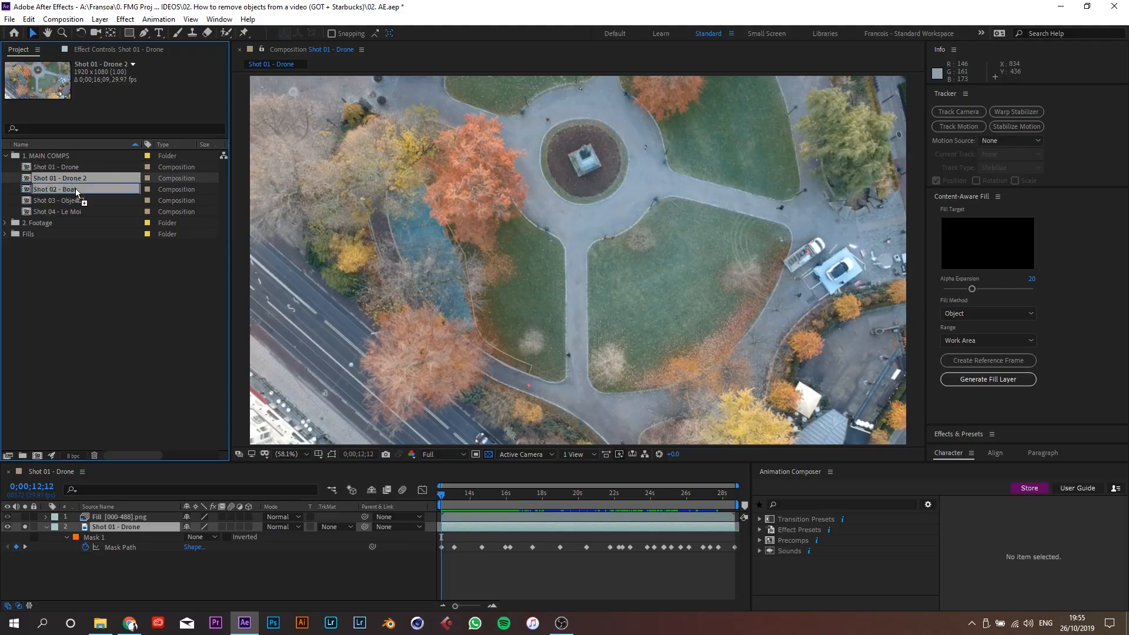
double_click(53, 235)
click(125, 518)
key(Delete)
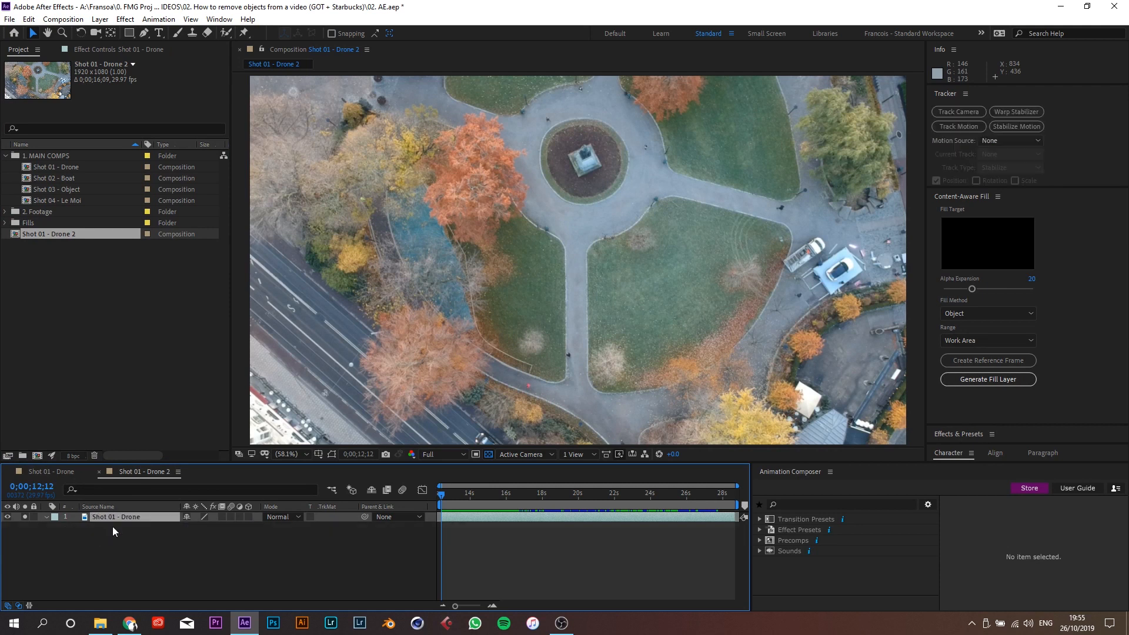
Draw a closed mask on the Shot 01 - Drone layer around the person walking on the path above the statue.
scroll(536, 135, up, 4)
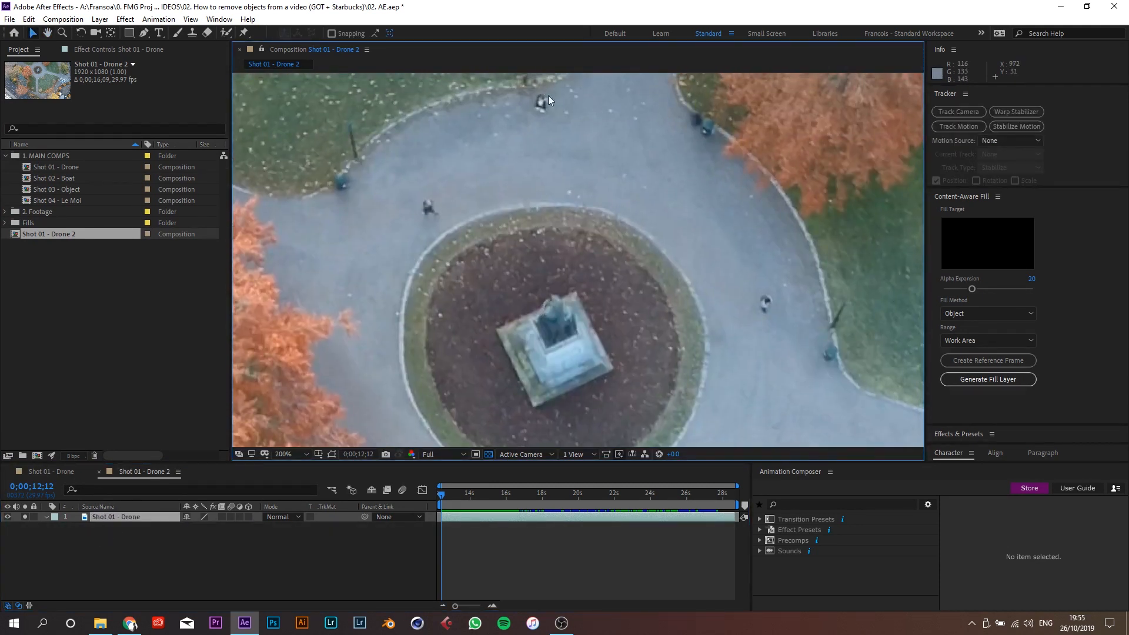
scroll(548, 95, up, 2)
key(g)
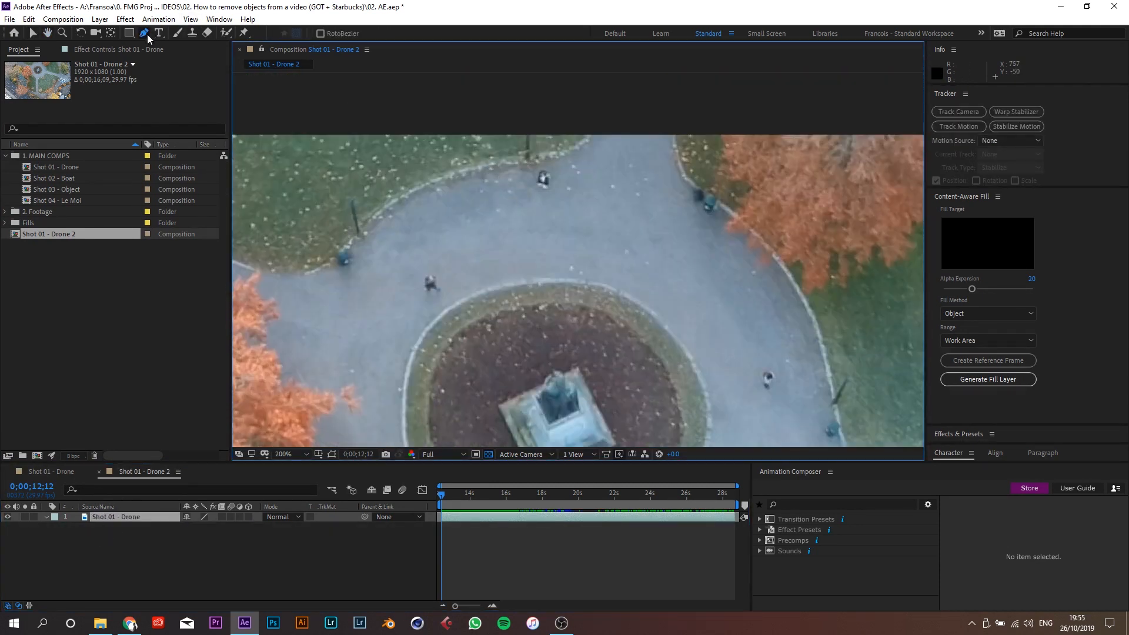
scroll(572, 210, up, 2)
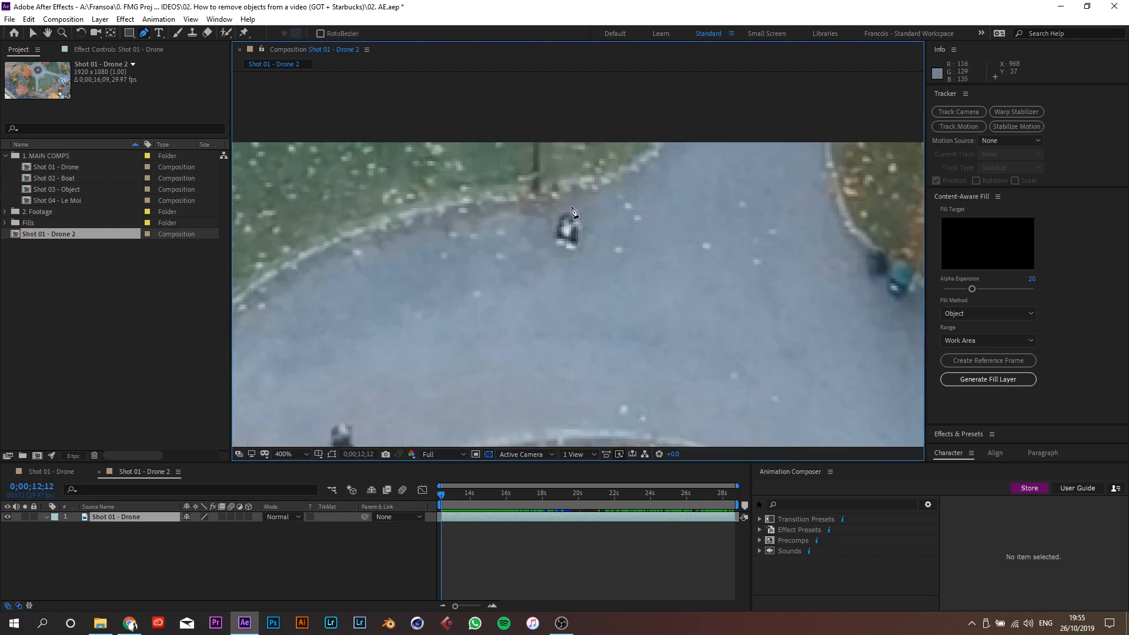
mouse_move(563, 204)
mouse_down()
mouse_move(548, 250)
mouse_move(584, 266)
mouse_move(597, 229)
mouse_up()
click(563, 203)
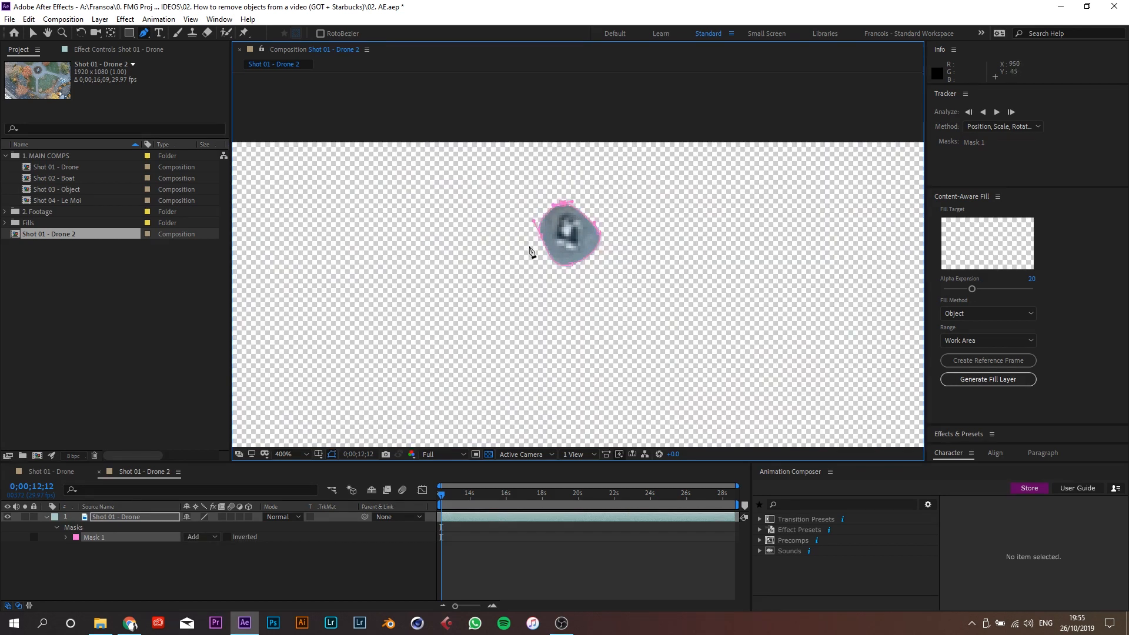
Set the mode of Mask 1 to None and start keyframing its Mask Path at 0;00;12;12.
click(199, 537)
click(203, 444)
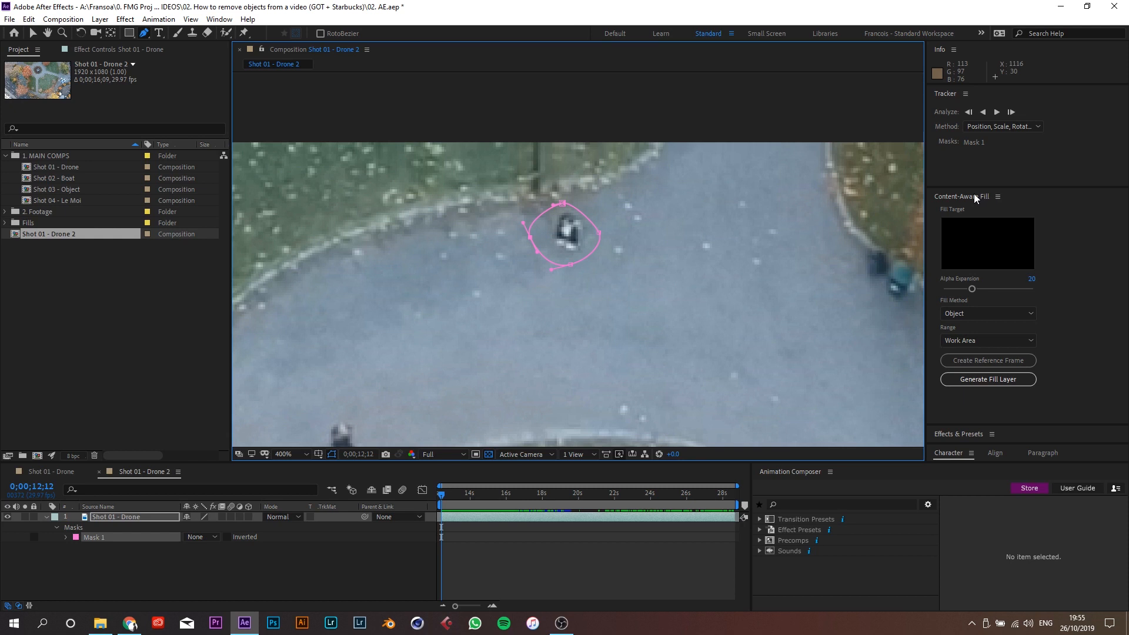
click(66, 537)
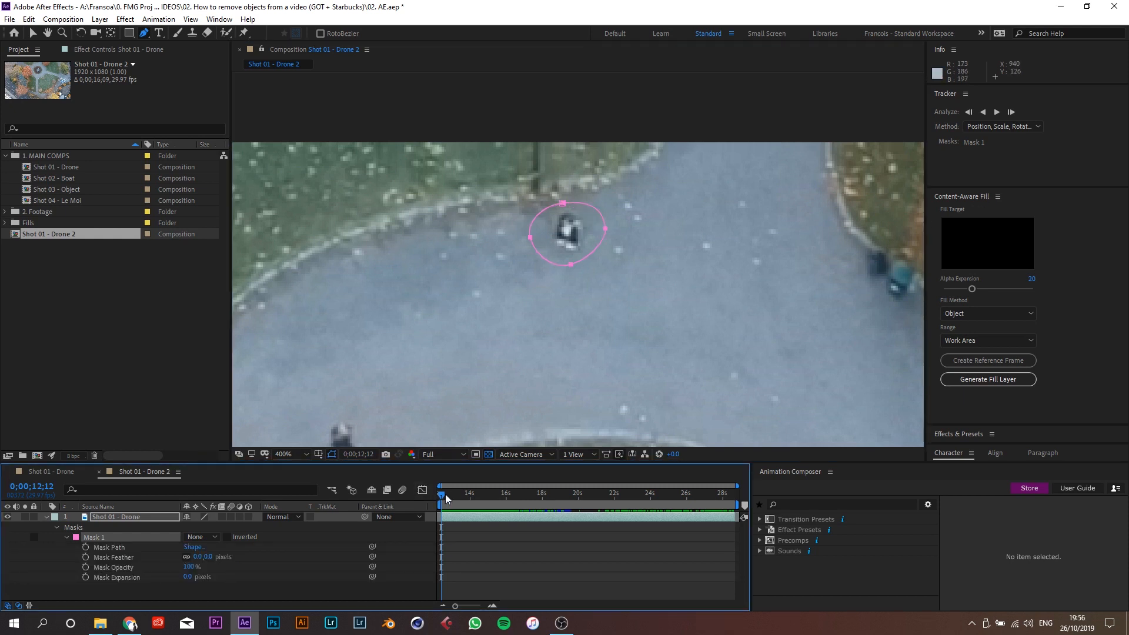
drag(440, 497, 435, 507)
click(86, 547)
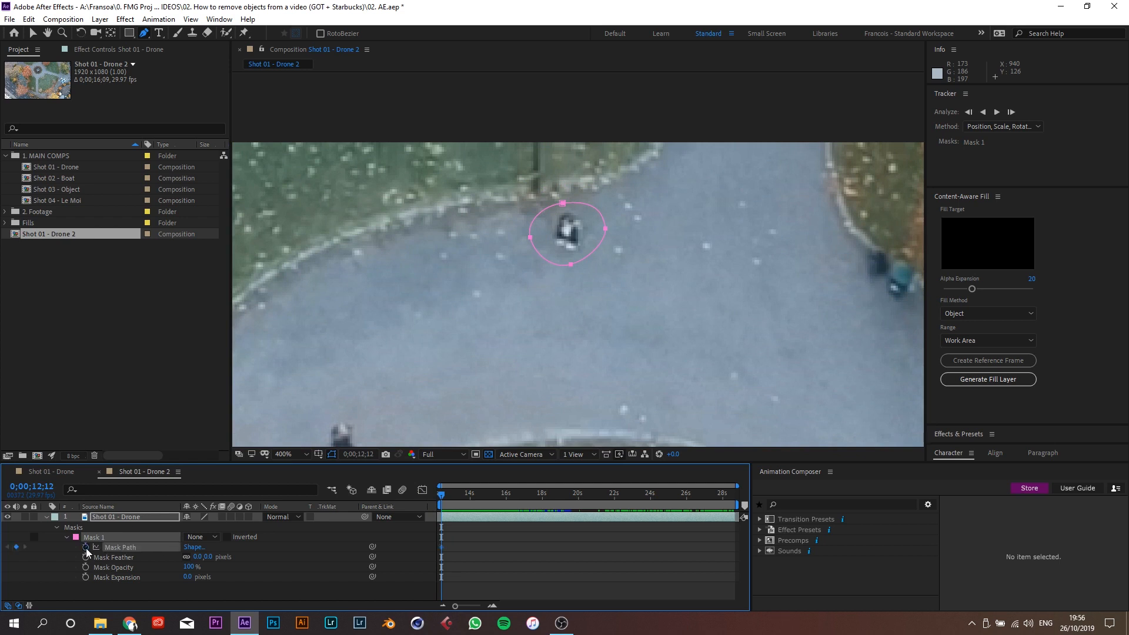
drag(435, 492, 467, 494)
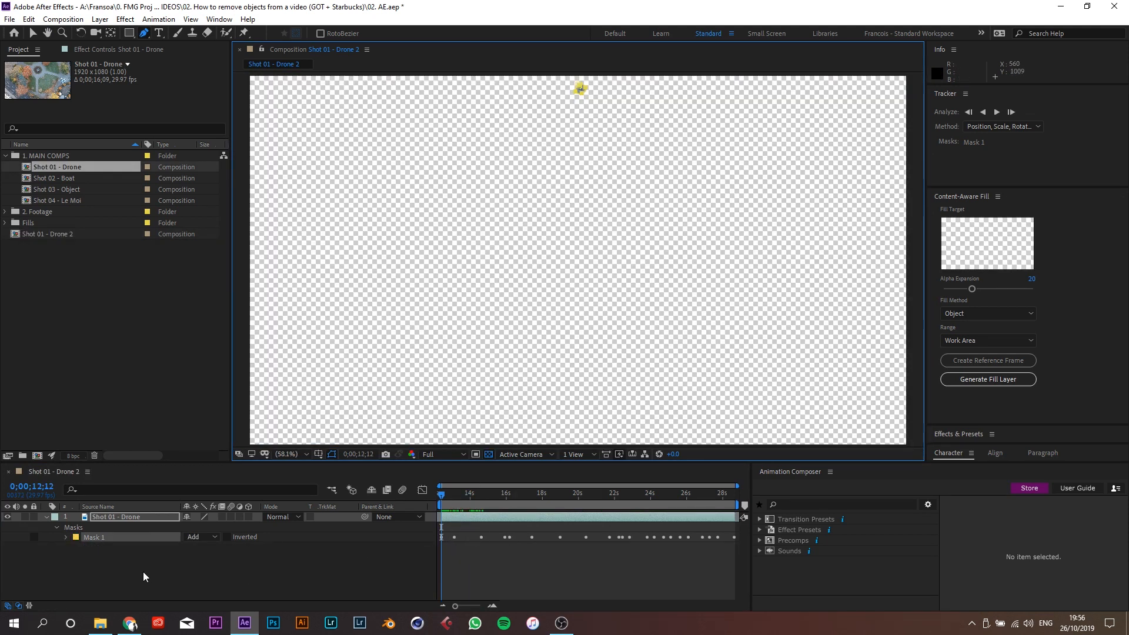
Reveal the keyframed Mask Path of the drone layer, set the mode of Mask 1 to Subtract, and preview the cutout.
click(169, 526)
key(m)
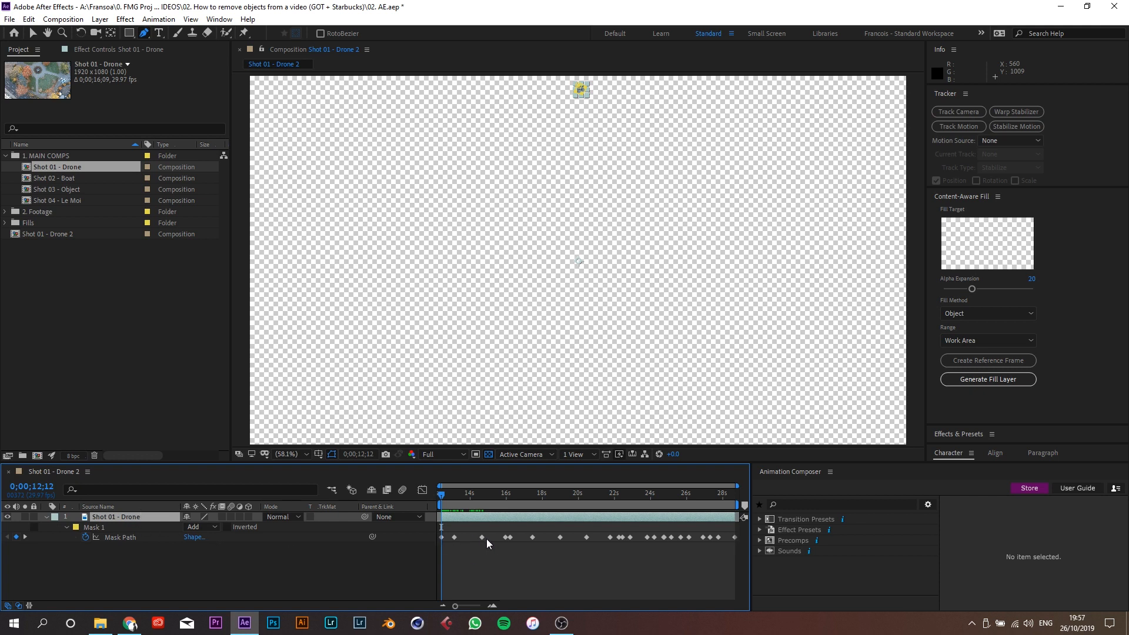
mouse_move(442, 502)
mouse_down()
mouse_move(533, 512)
mouse_move(584, 500)
mouse_move(442, 503)
mouse_up()
key(shift+slash)
click(108, 527)
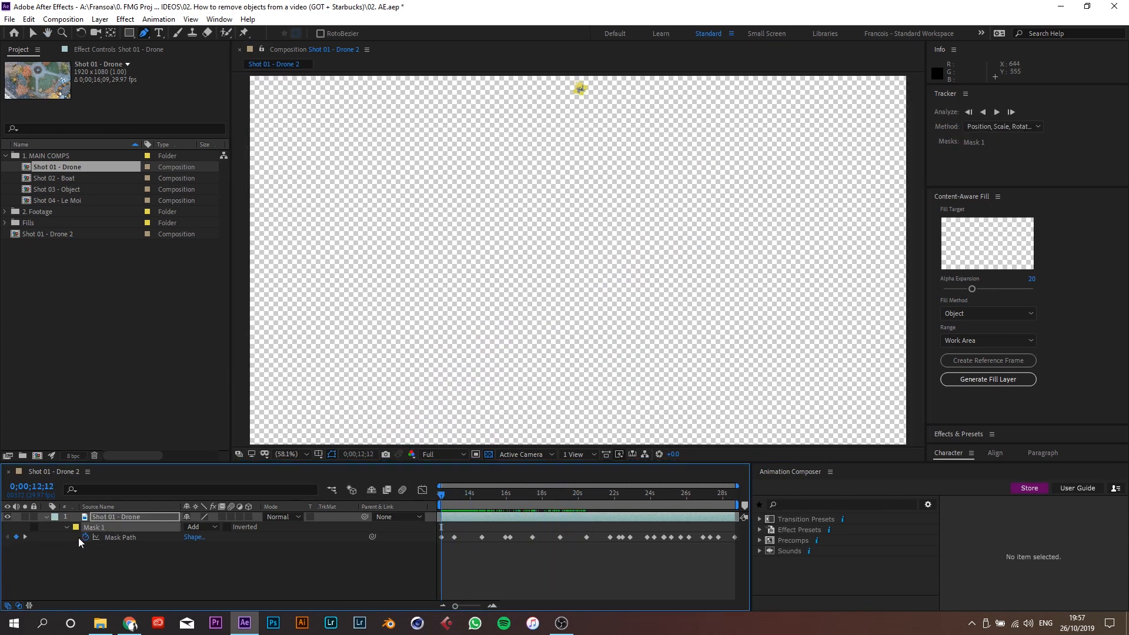
click(213, 531)
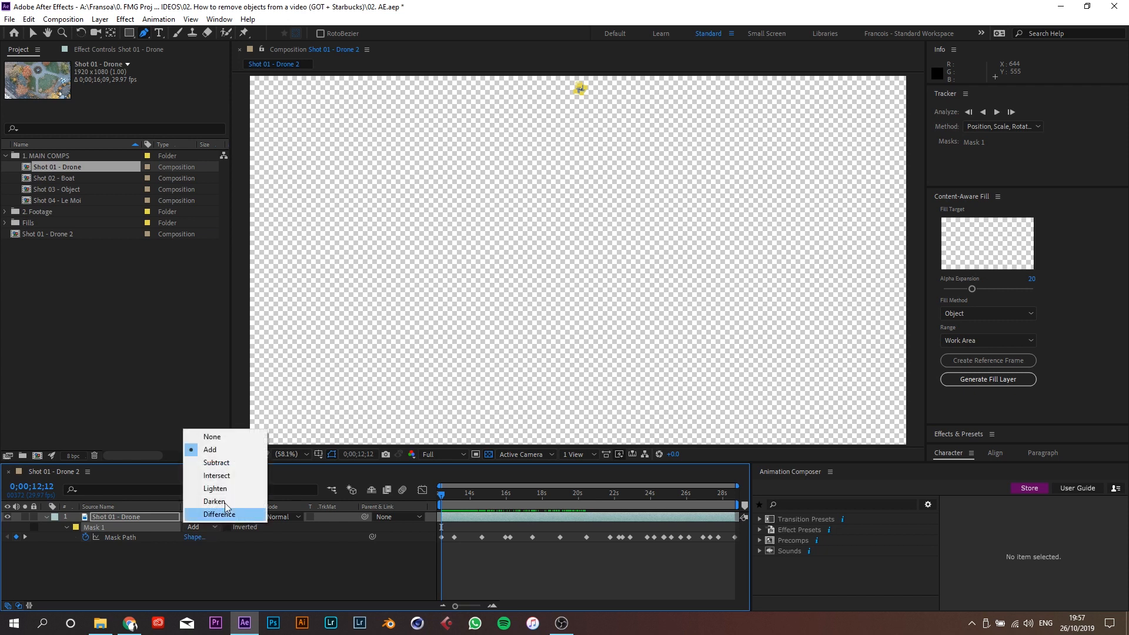
click(226, 463)
key(space)
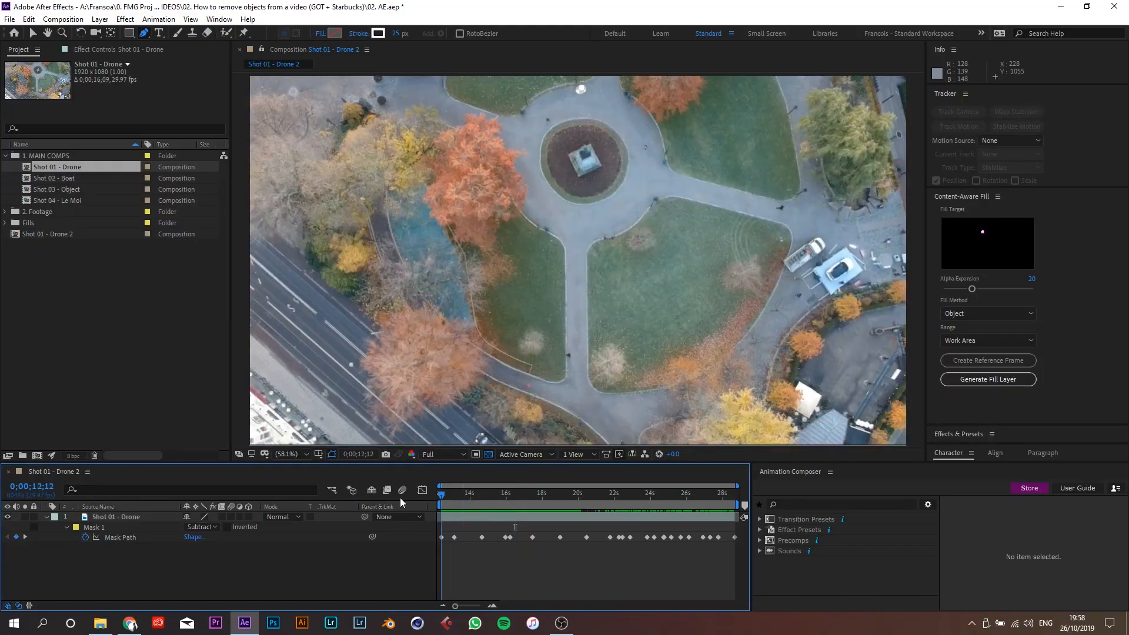
Enlarge the Content-Aware Fill settings and check the fill target of the selected drone layer at another frame.
click(275, 517)
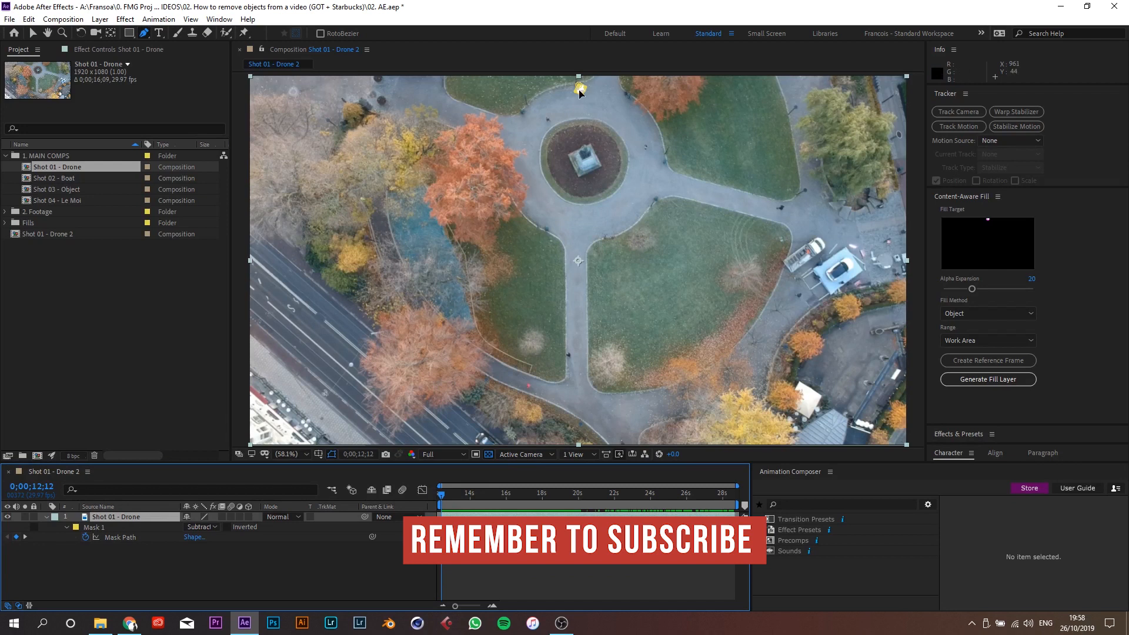
click(967, 204)
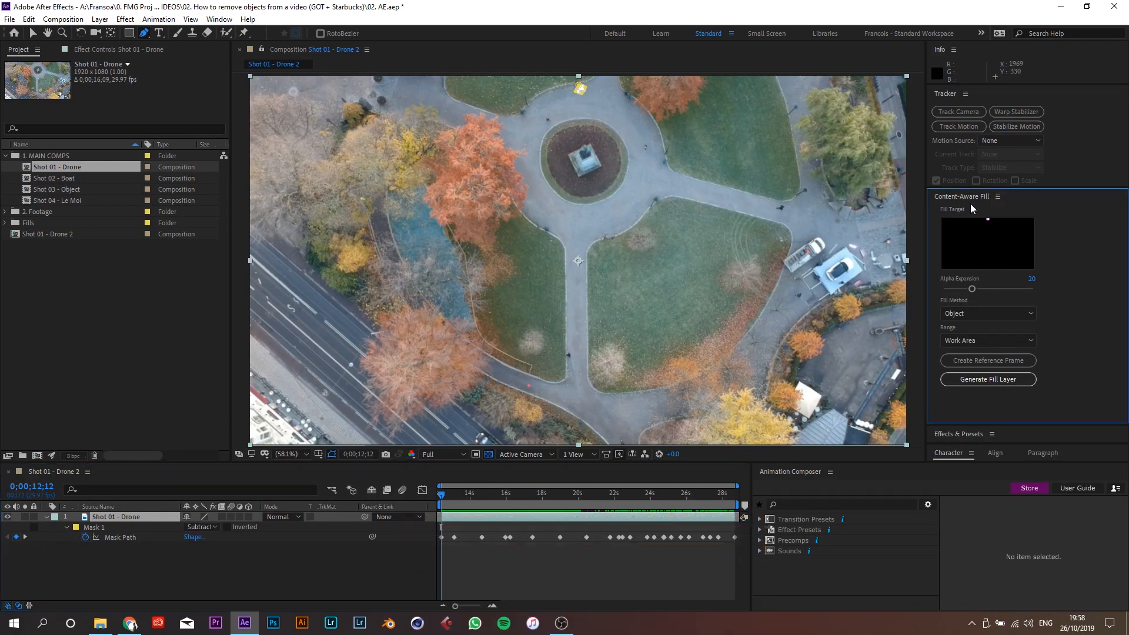
click(219, 19)
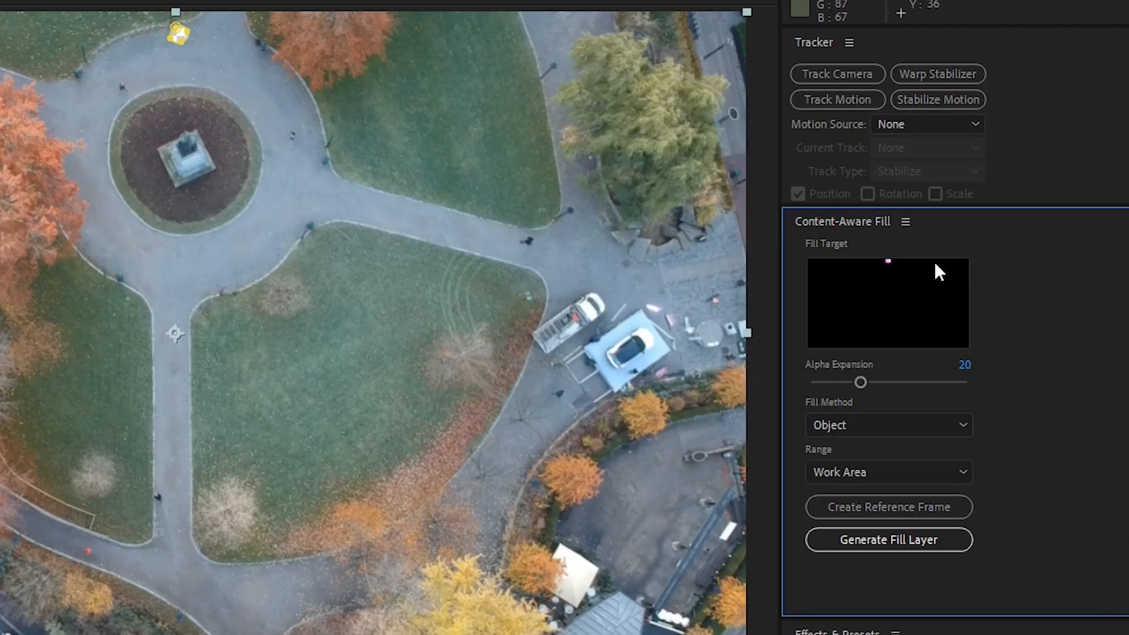
drag(855, 207, 855, 31)
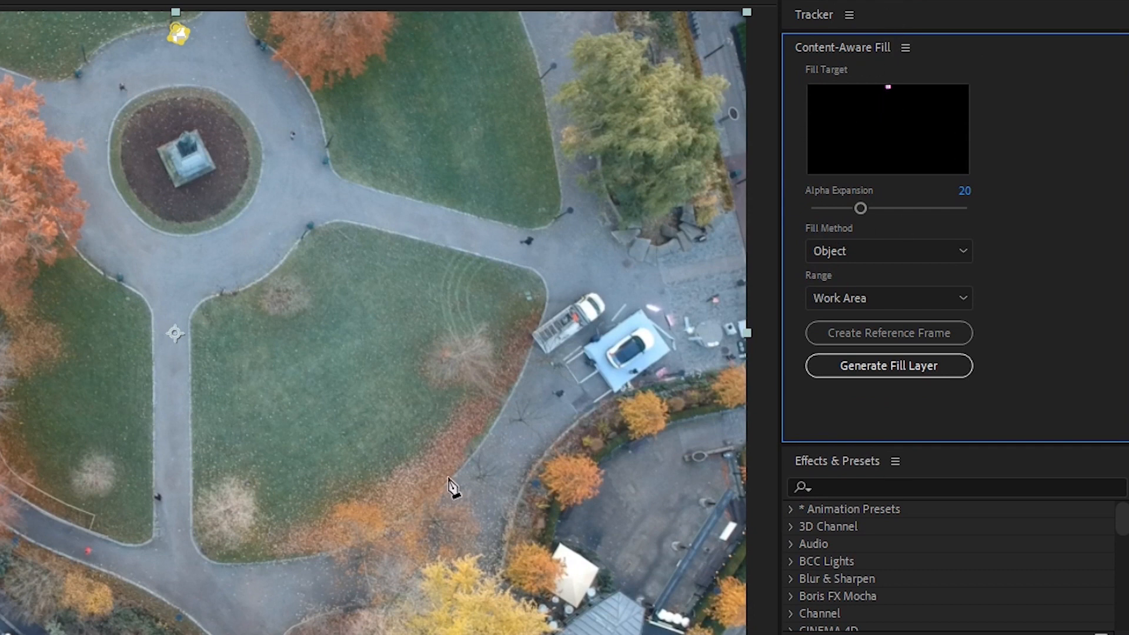
drag(530, 634, 353, 634)
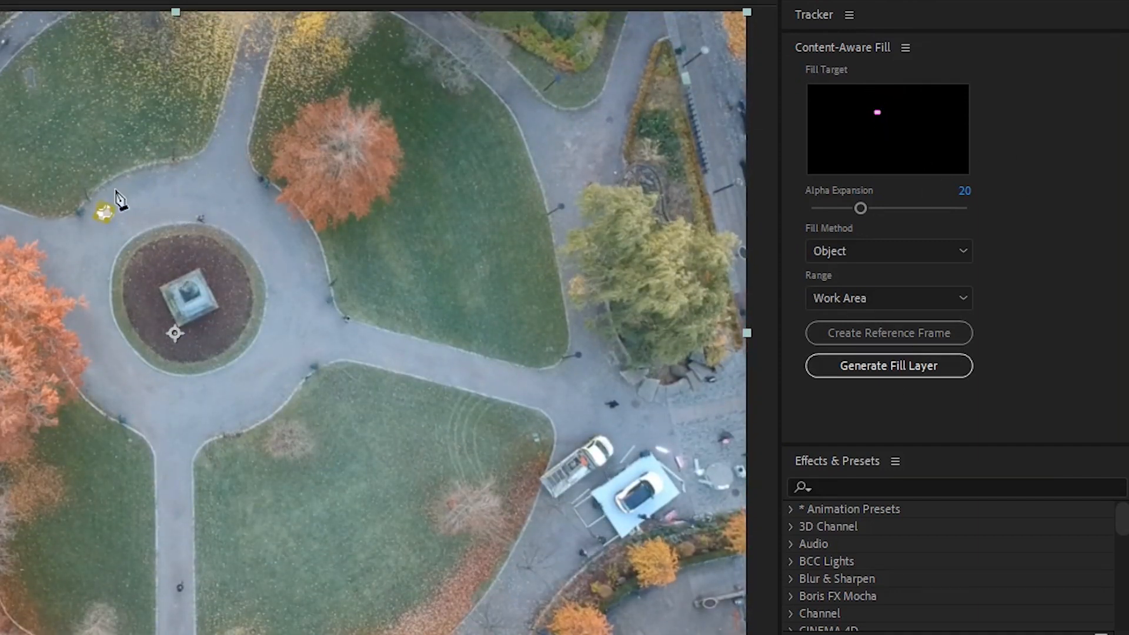
click(839, 201)
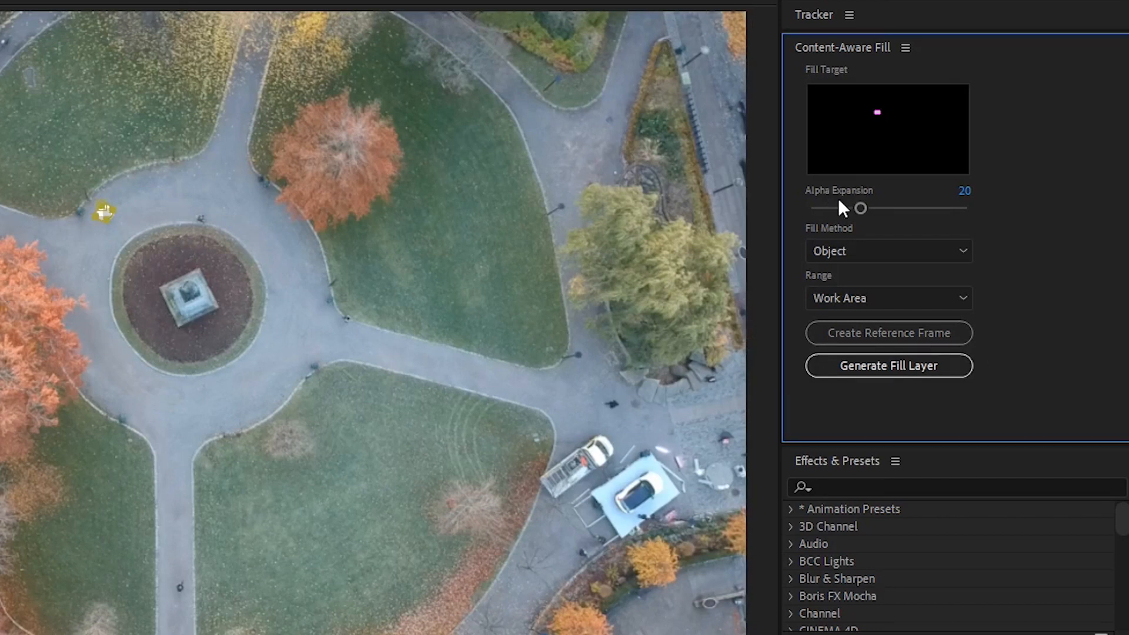
Configure Content-Aware Fill with an alpha expansion of 20, the Object fill method, and the Work Area range.
drag(830, 209, 852, 208)
click(963, 191)
text(20)
key(Return)
click(846, 247)
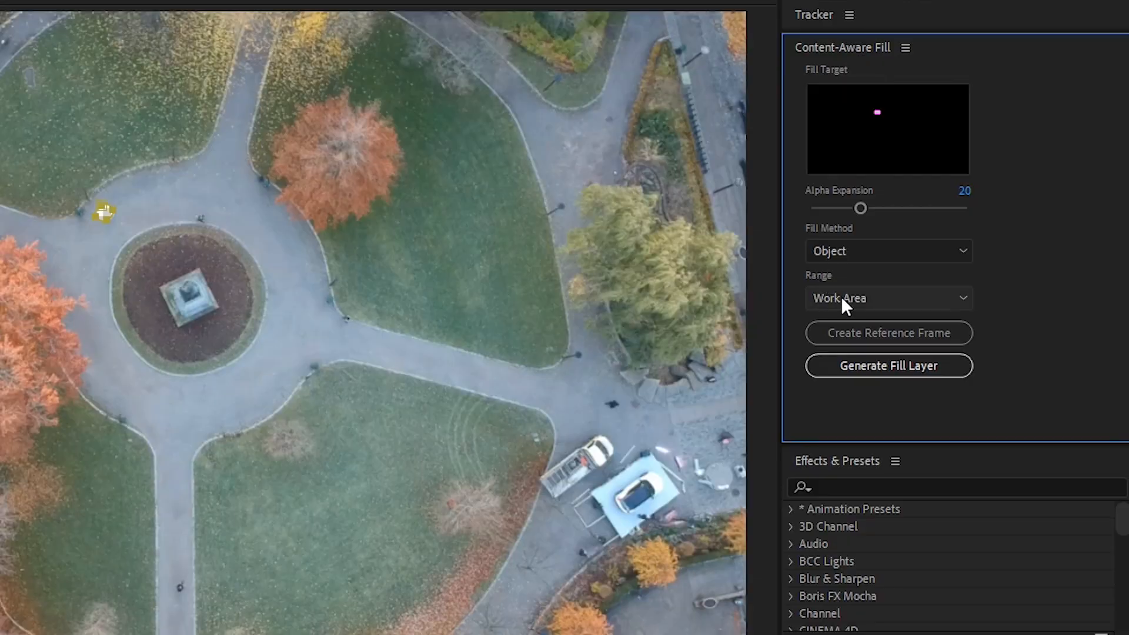
click(844, 299)
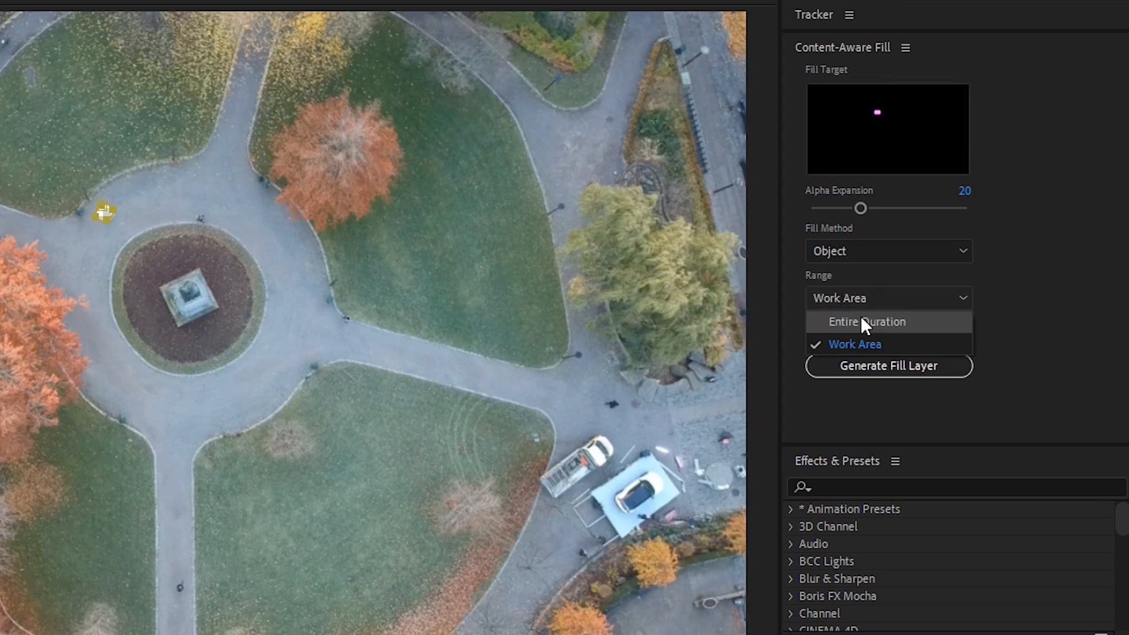
click(859, 344)
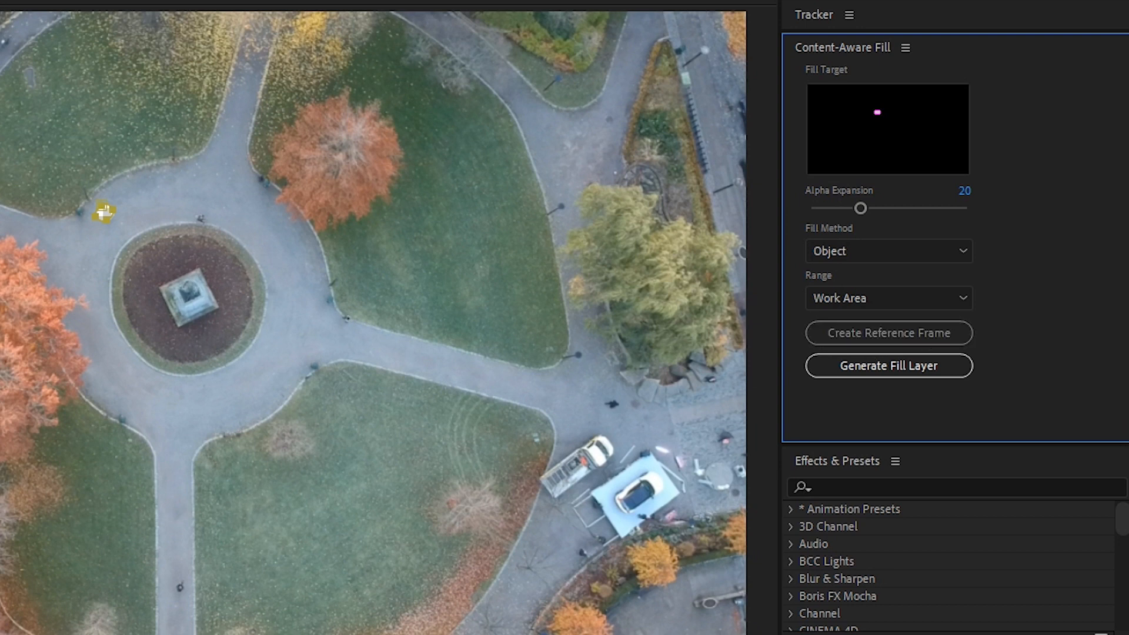
Inspect the masked-out hole on the path and generate the content-aware fill layer for it.
scroll(136, 209, up, 5)
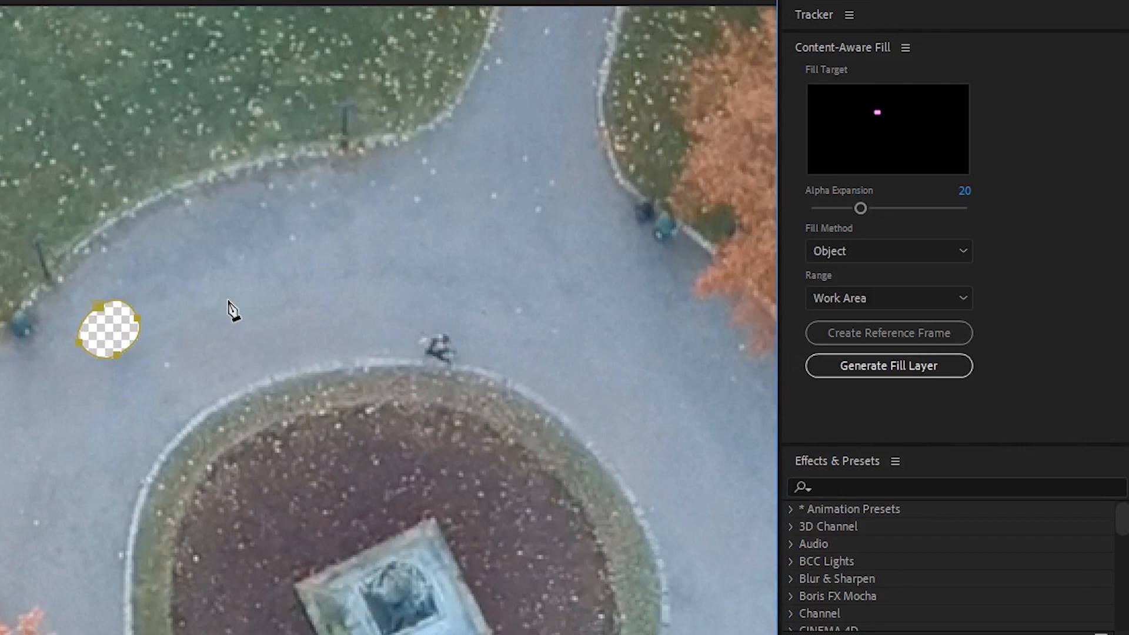
scroll(232, 312, down, 4)
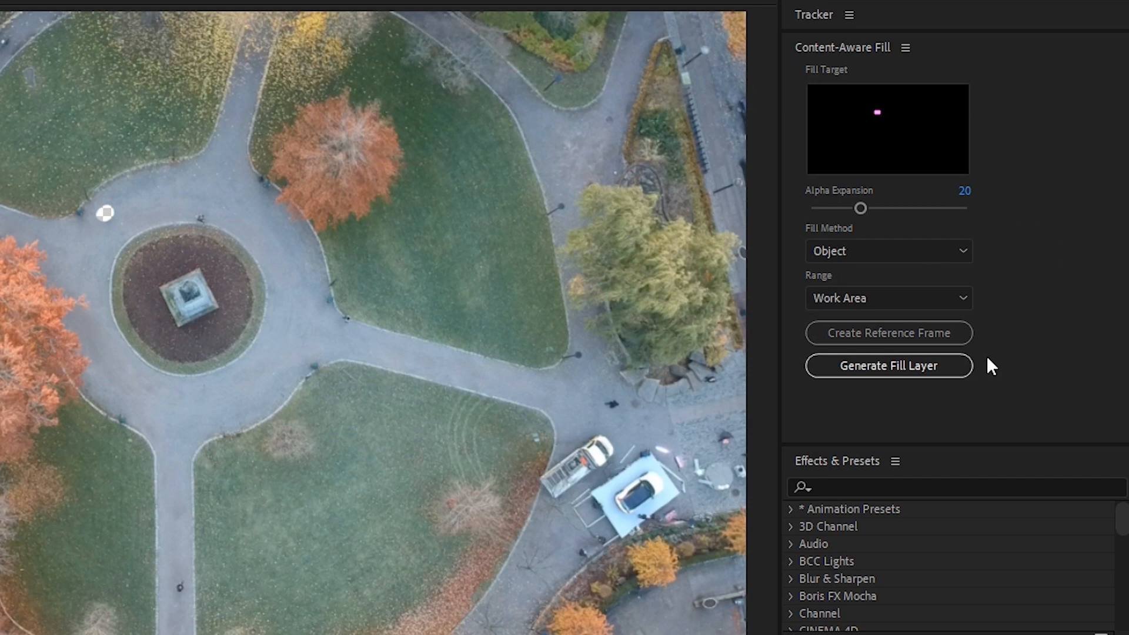
key(space)
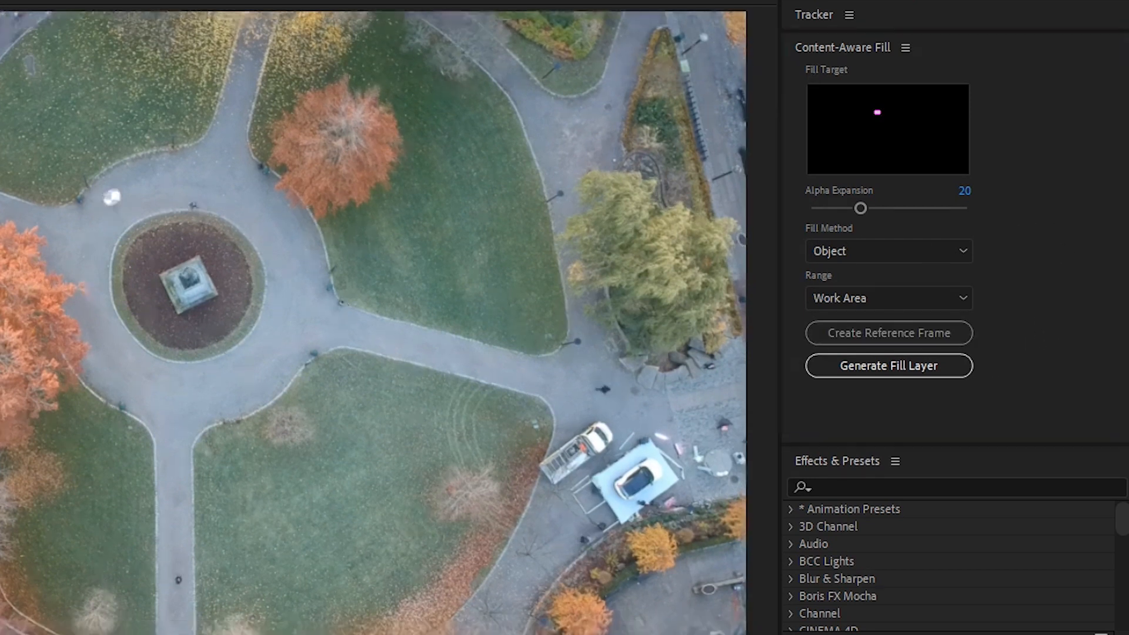
click(901, 368)
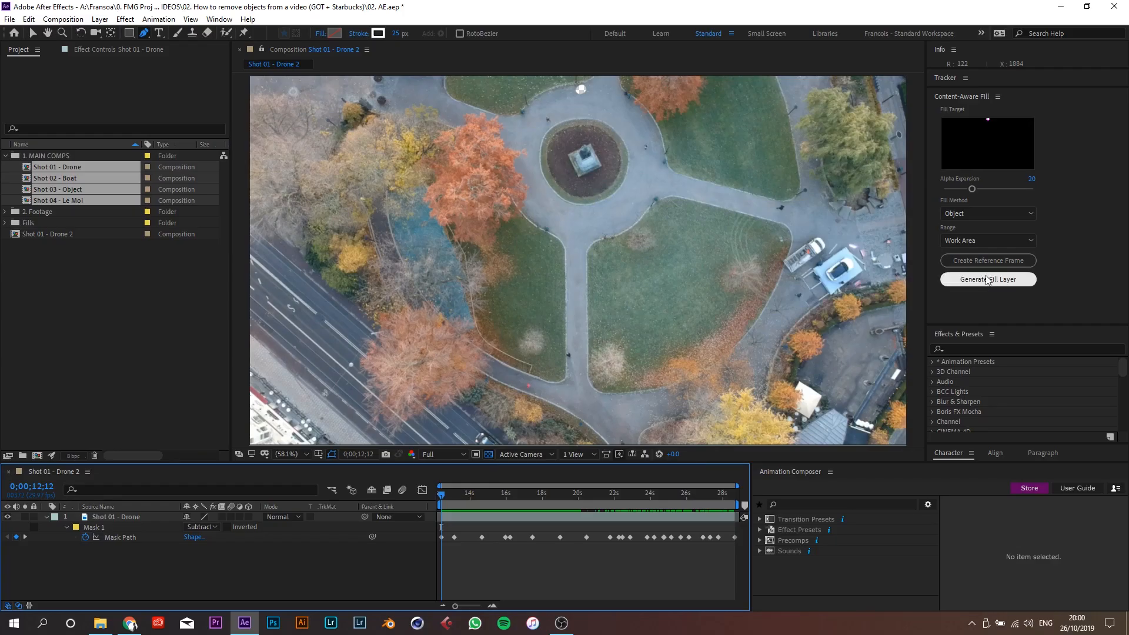
click(992, 280)
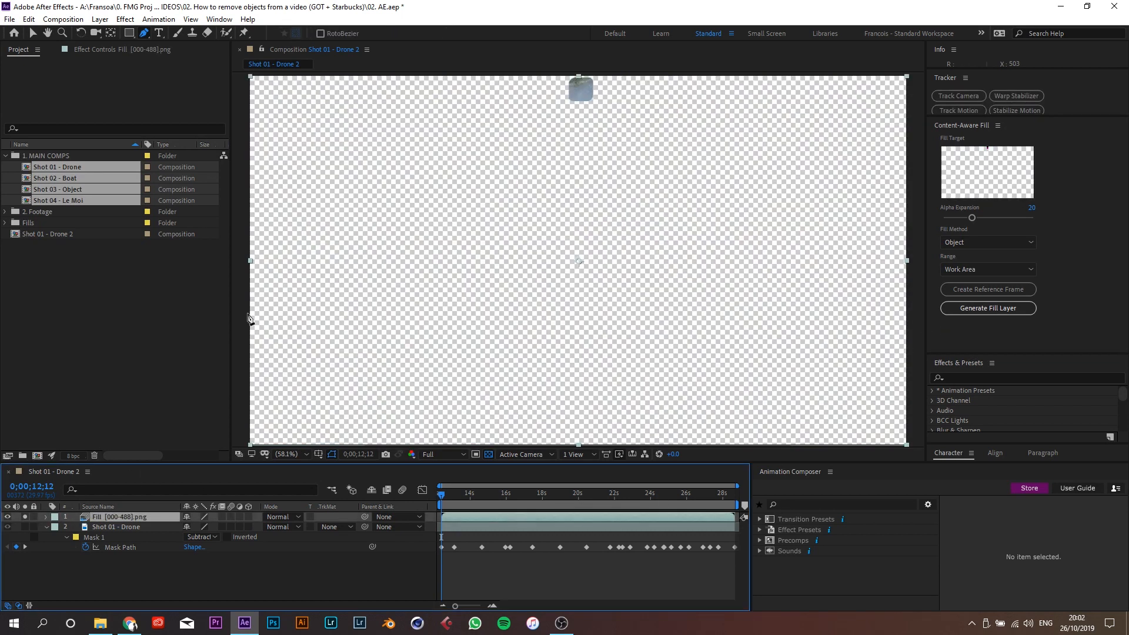
Examine the soloed fill layer up close, following its patch through the shot from 0;00;12;12 to 0;00;22;25.
scroll(576, 176, up, 4)
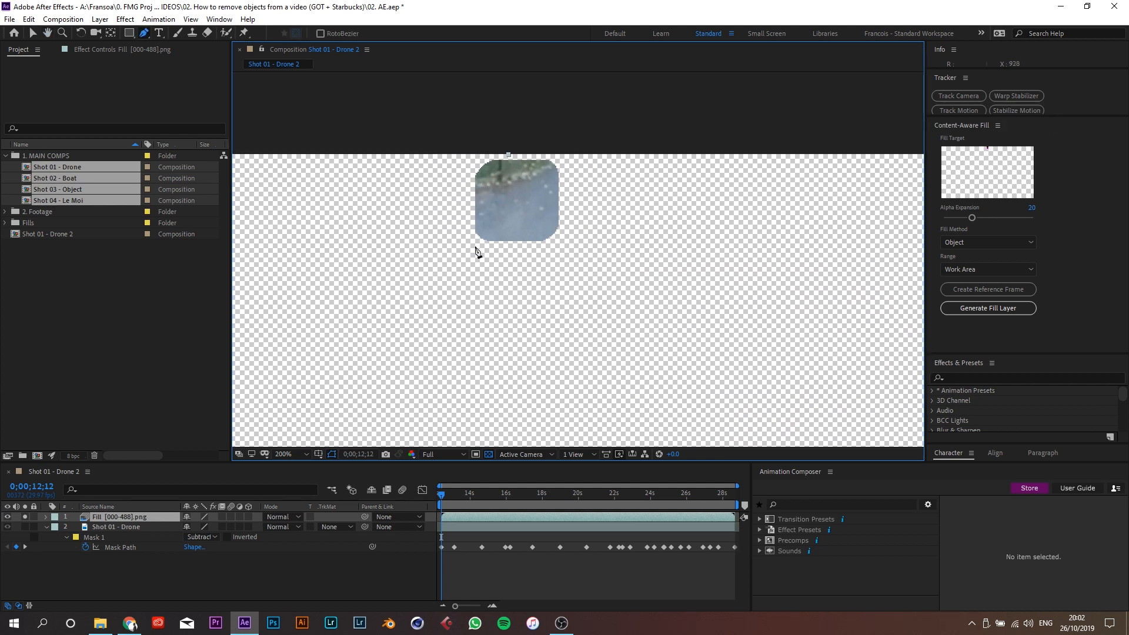
drag(446, 498, 479, 500)
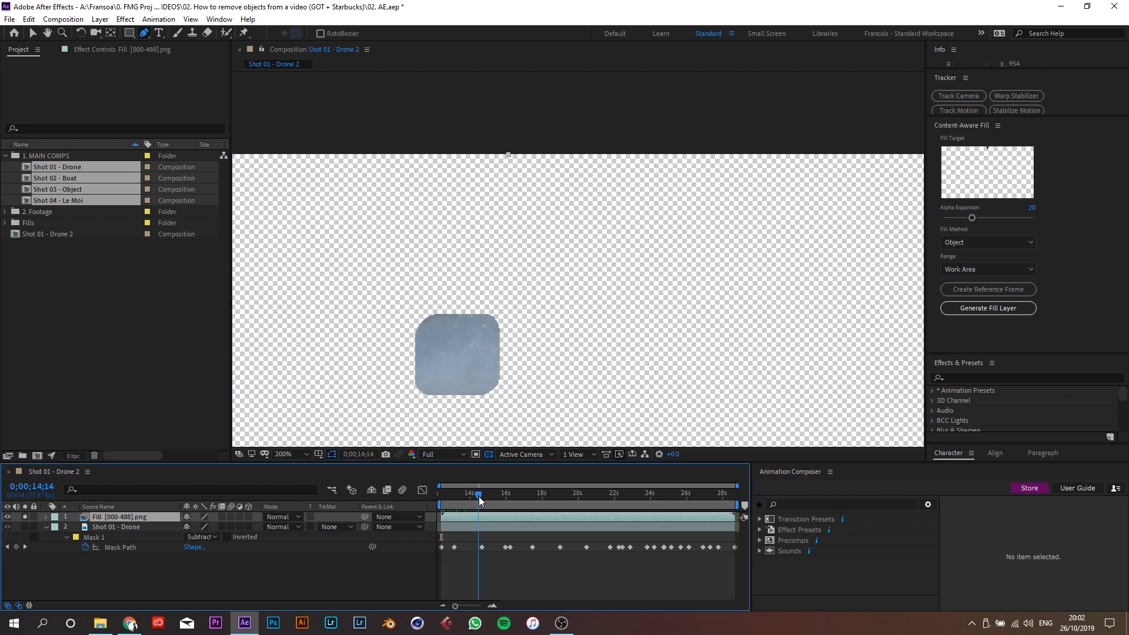
drag(475, 368, 559, 292)
drag(478, 498, 506, 501)
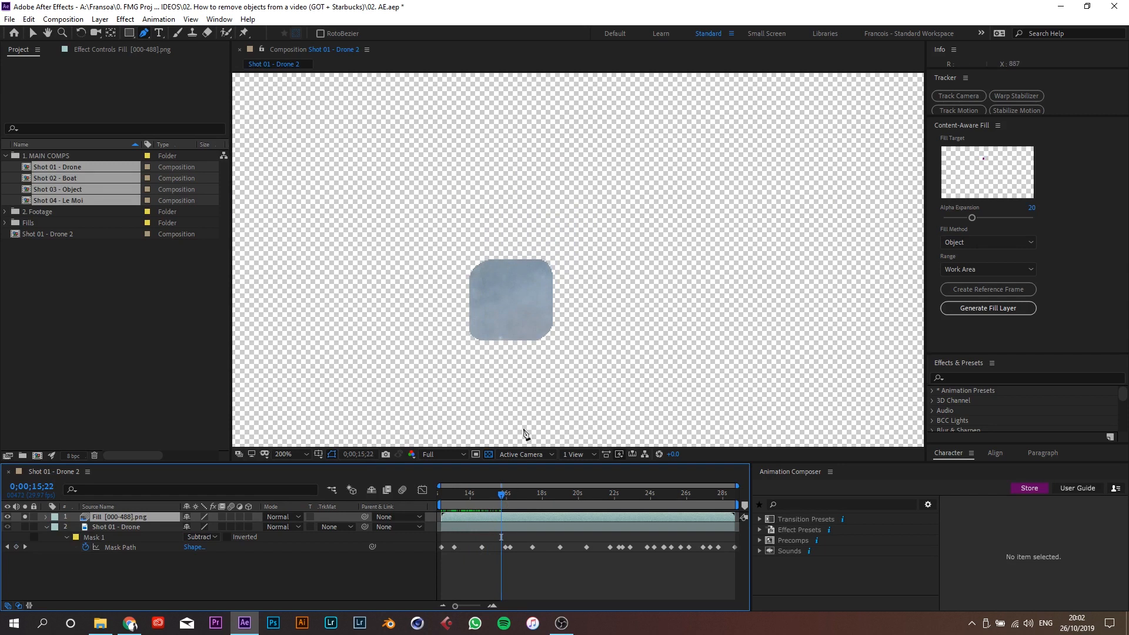
drag(523, 378, 590, 268)
drag(510, 494, 555, 496)
drag(490, 364, 590, 243)
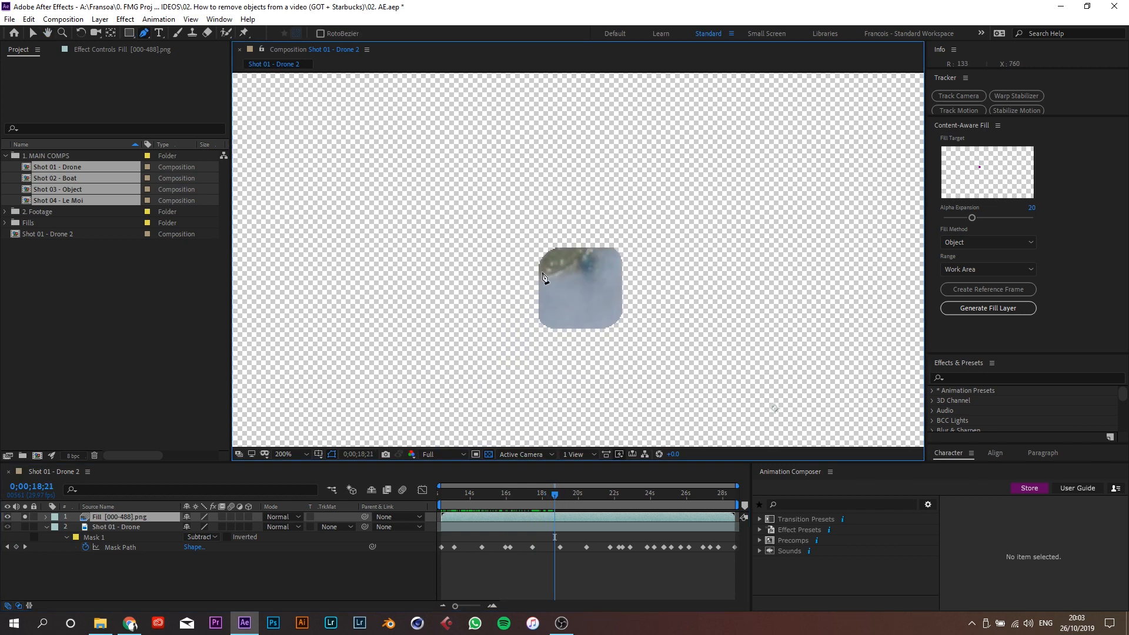
drag(558, 495, 581, 495)
drag(499, 326, 597, 248)
drag(590, 498, 600, 497)
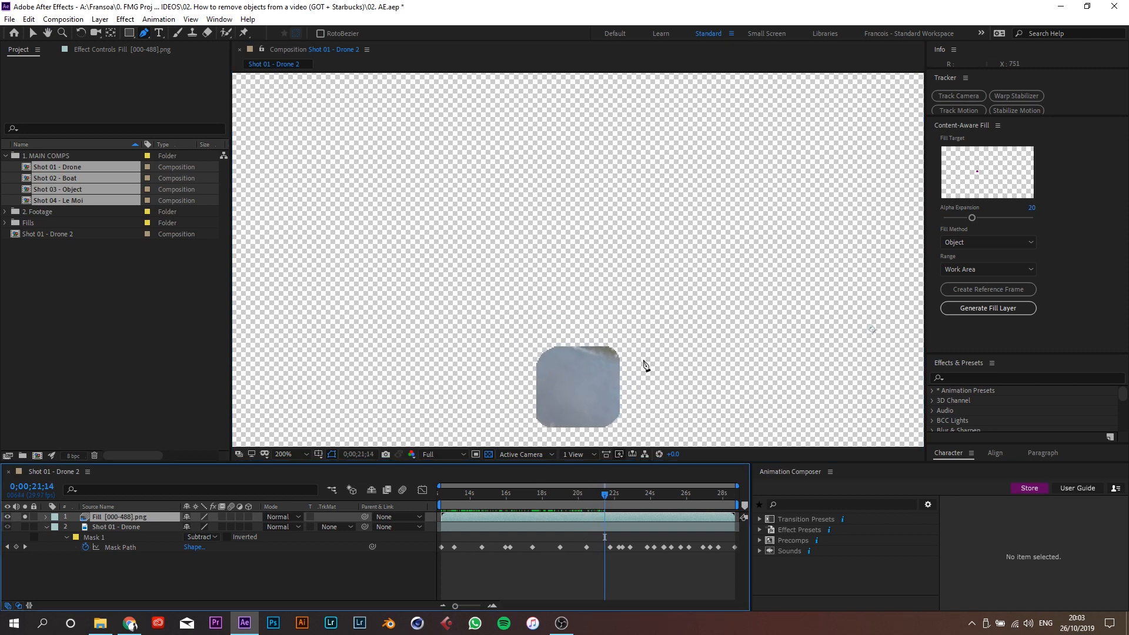
drag(645, 365, 765, 201)
drag(606, 499, 628, 500)
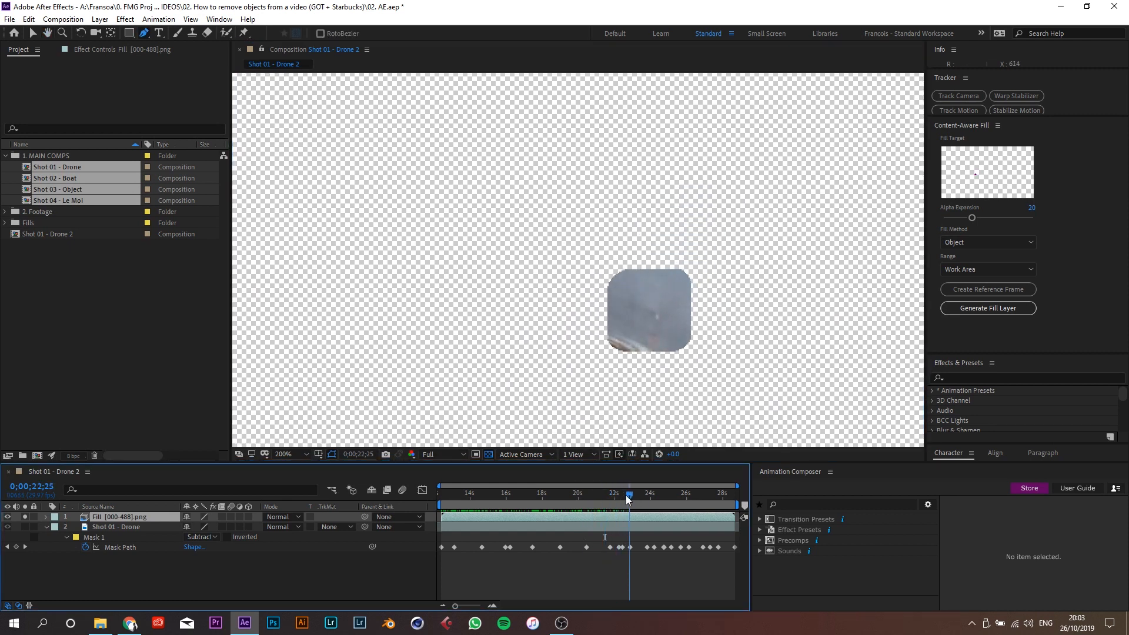
Follow the soloed fill patch up close through the rest of the drone shot, including the frames around 0;00;26;21.
drag(676, 393, 718, 301)
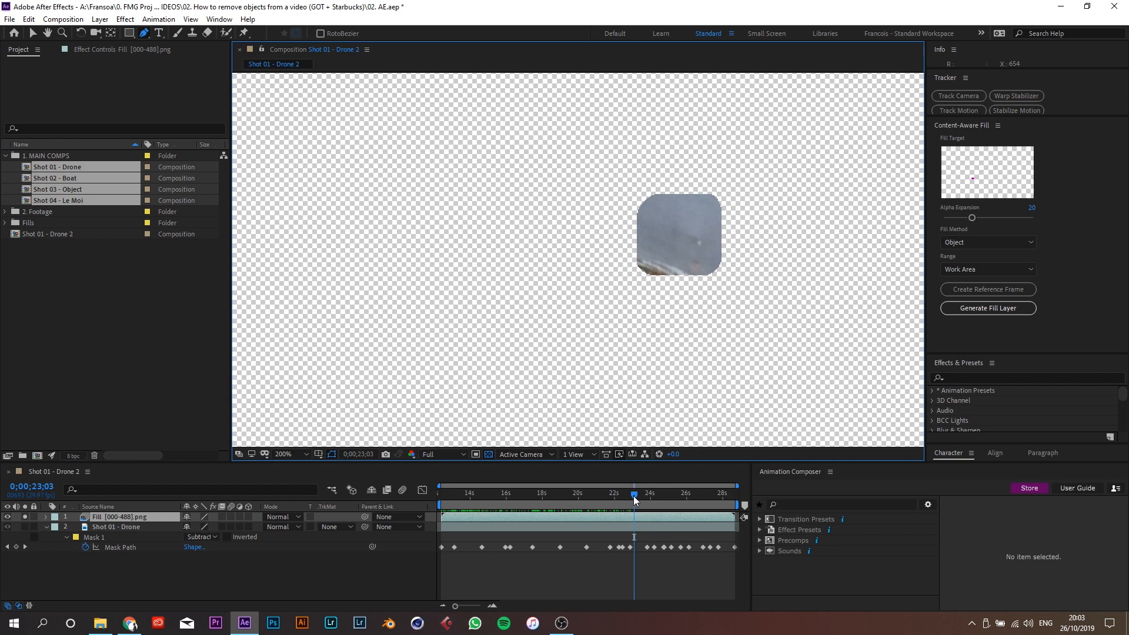
drag(635, 500, 666, 496)
drag(636, 412, 686, 336)
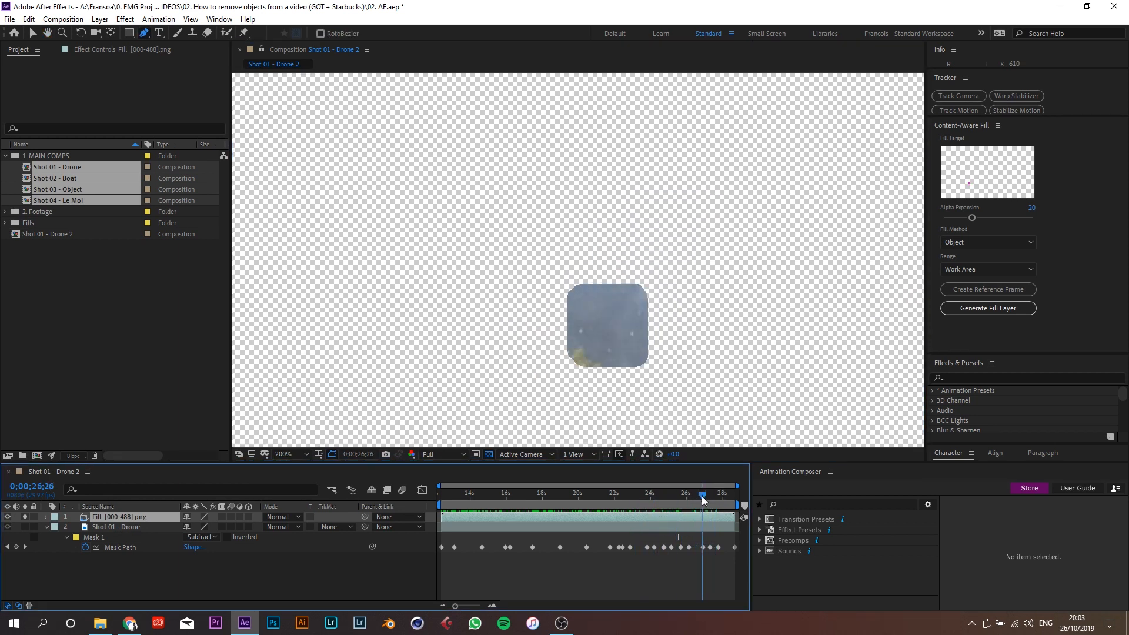
drag(701, 496, 695, 496)
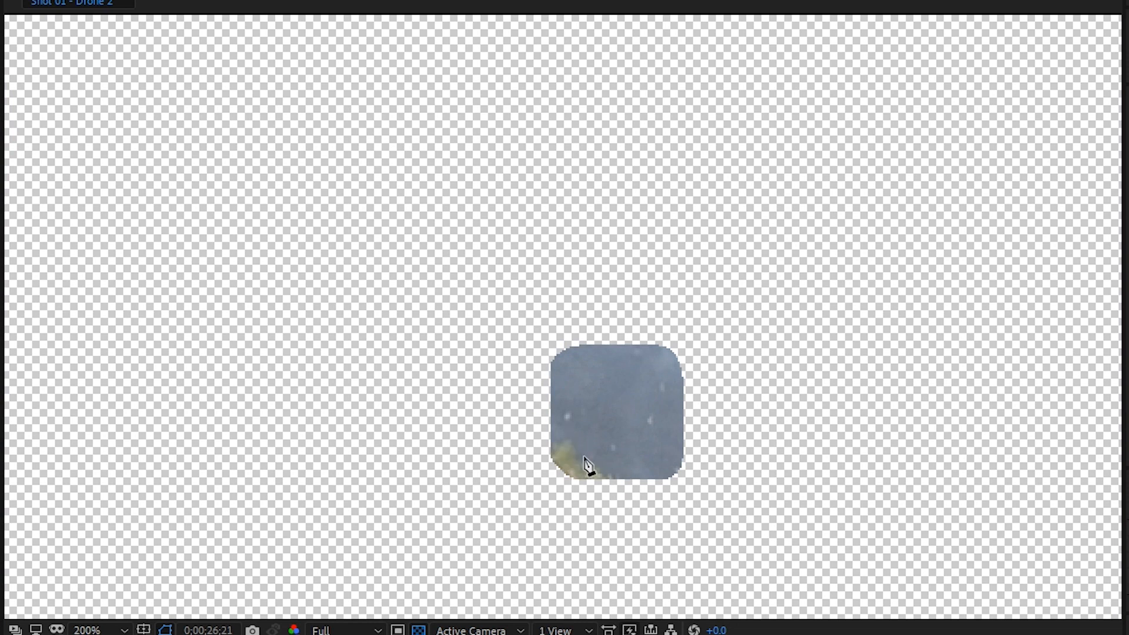
drag(746, 520, 743, 341)
key(period)
key(comma)
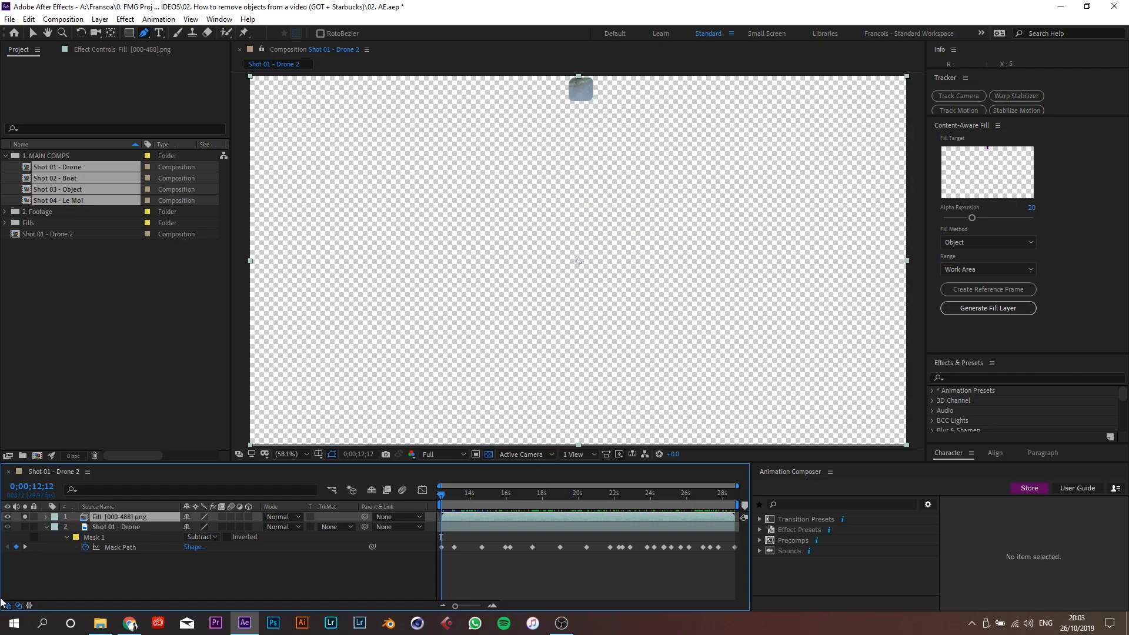
click(76, 525)
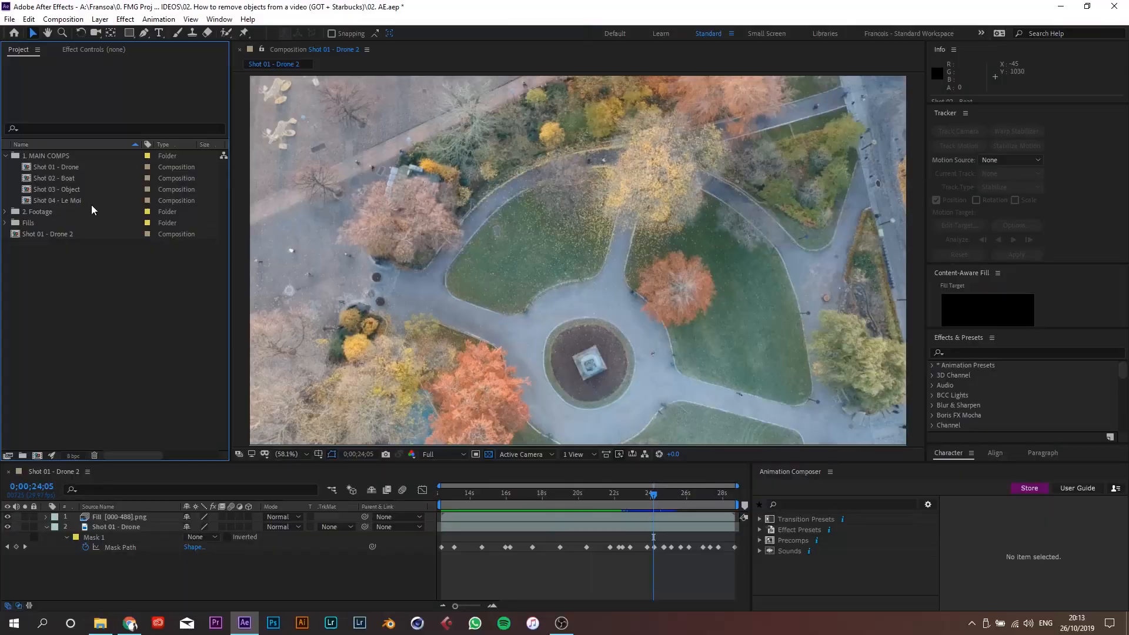
Duplicate the Shot 02 - Boat composition, place the copy outside the 1. MAIN COMPS folder and open it.
click(76, 177)
key(ctrl+d)
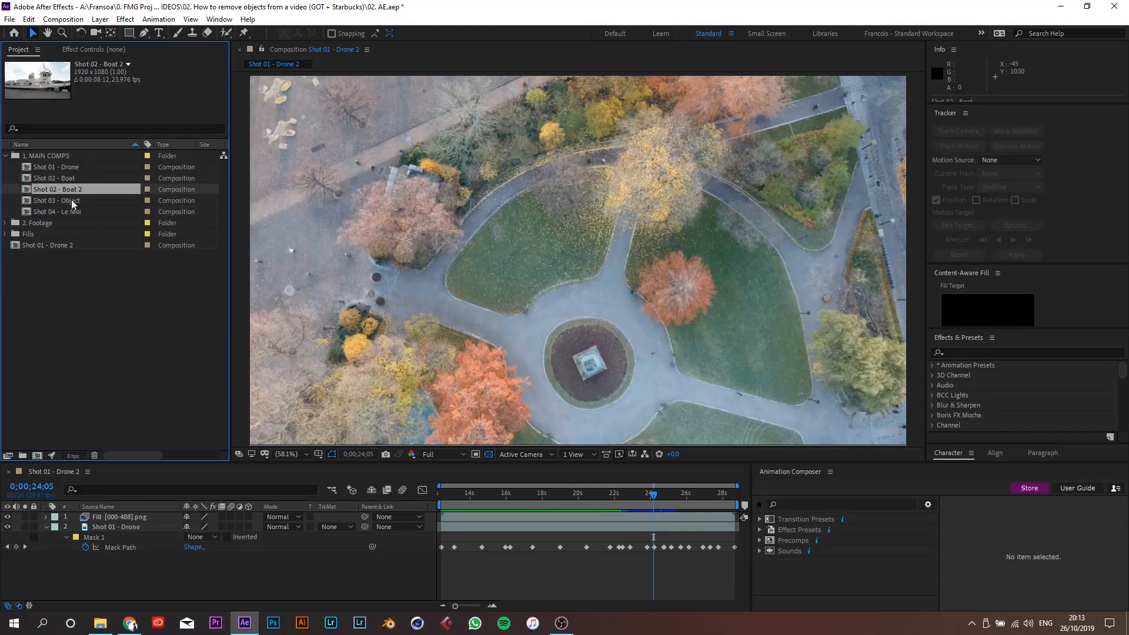
drag(75, 190, 56, 274)
double_click(62, 243)
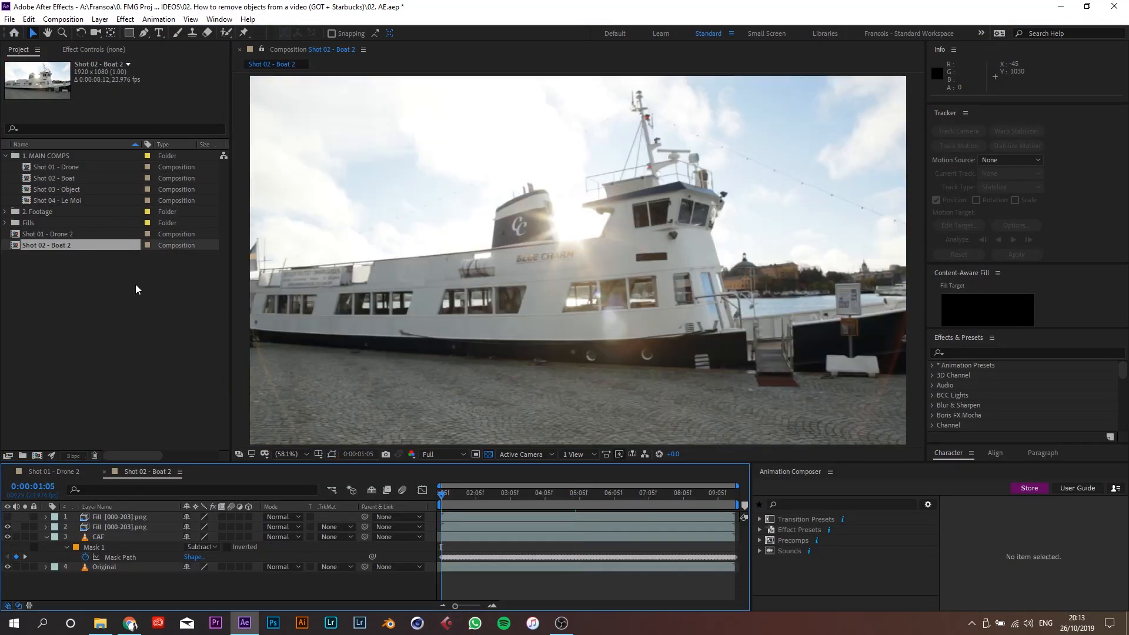
click(46, 516)
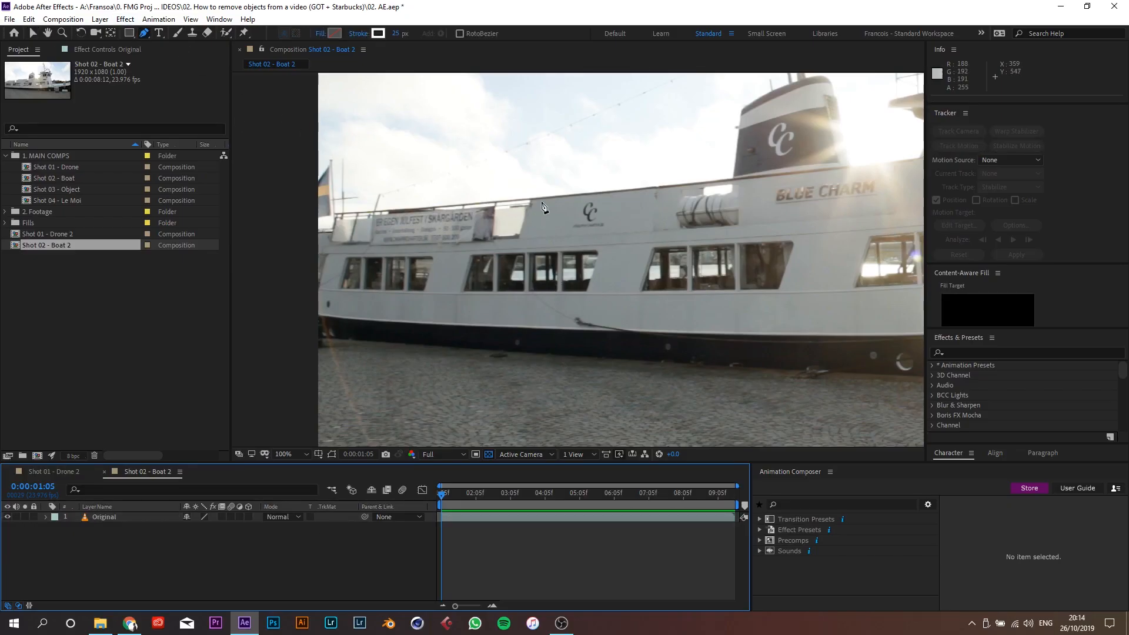
Draw a closed mask on the Original layer around the CC logo and its lettering on the boat's side.
scroll(542, 207, up, 2)
drag(567, 217, 570, 228)
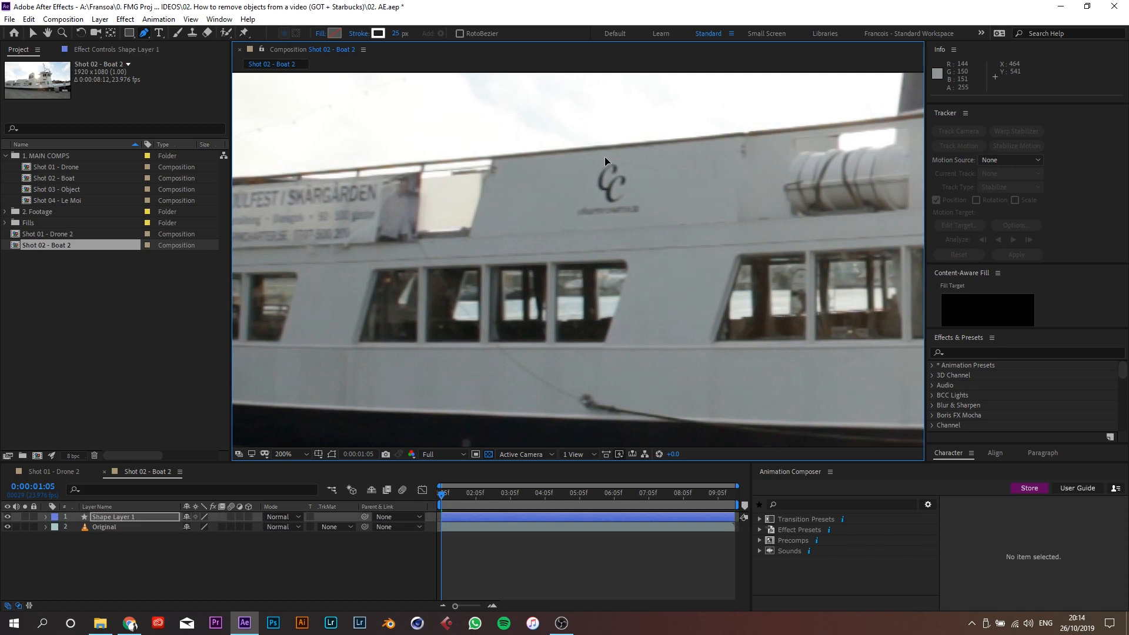
click(144, 517)
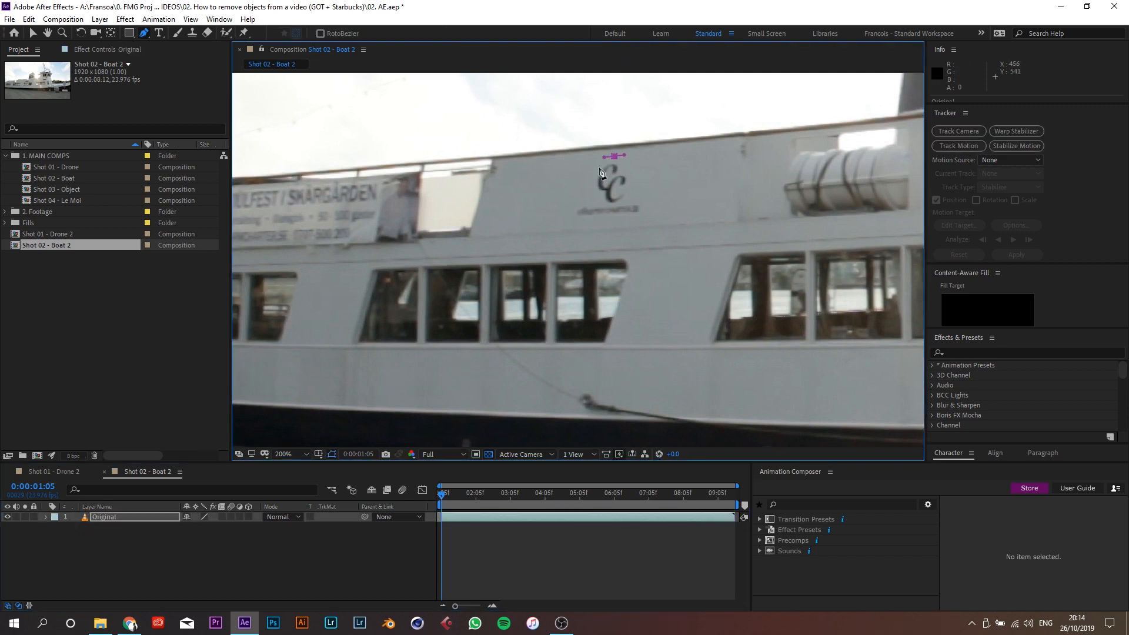
click(616, 157)
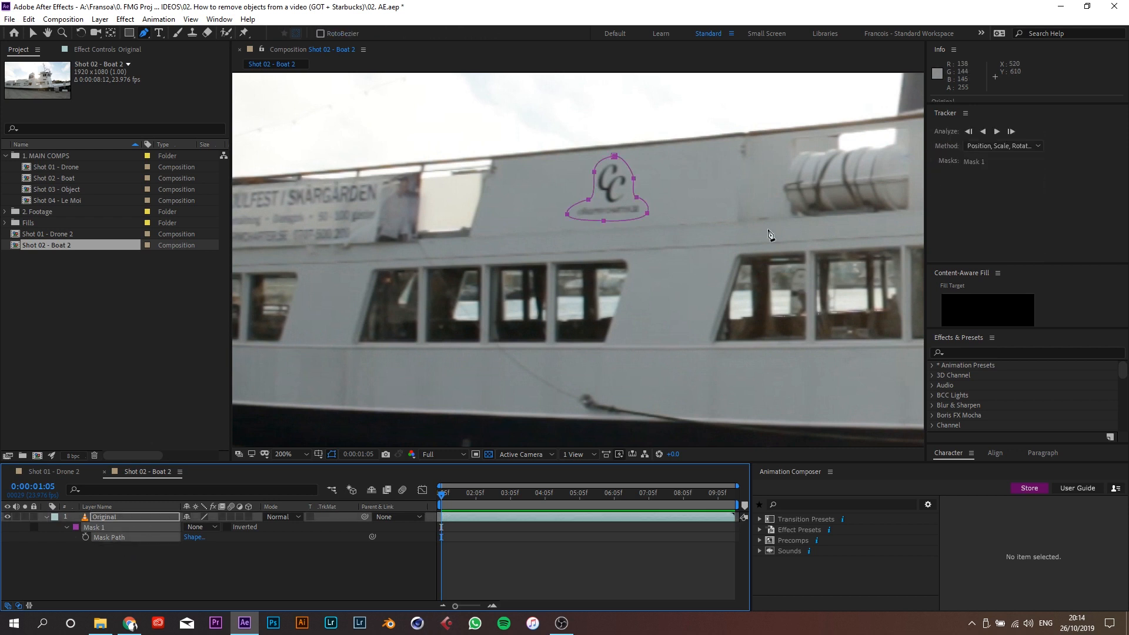
Track the logo mask forward through the whole boat shot and return to the first frame.
click(219, 19)
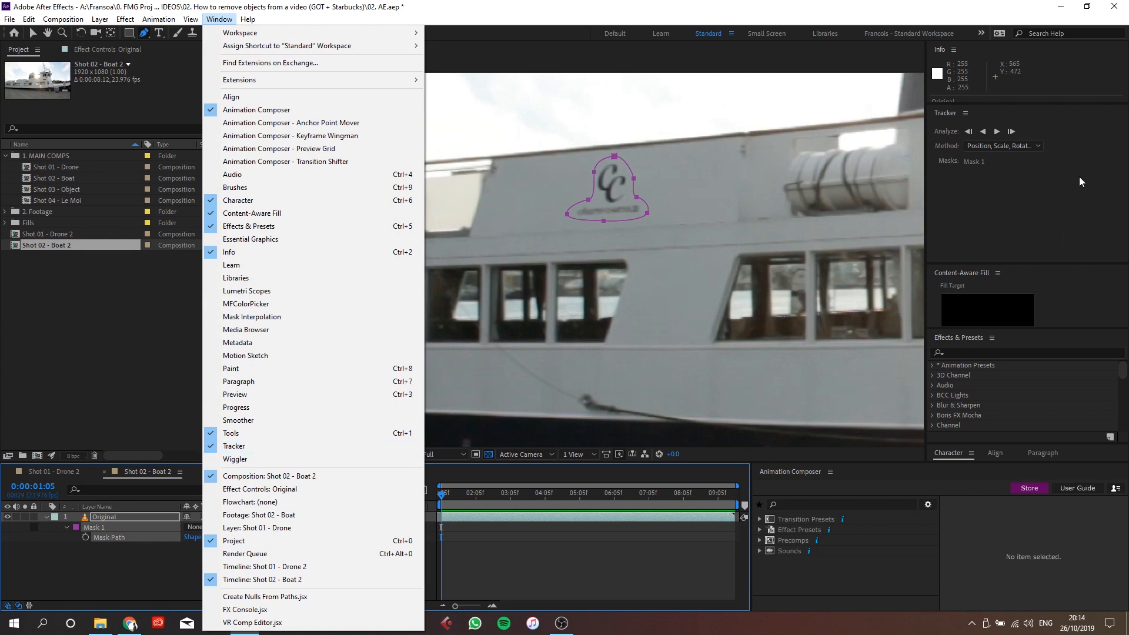
click(1078, 176)
click(996, 132)
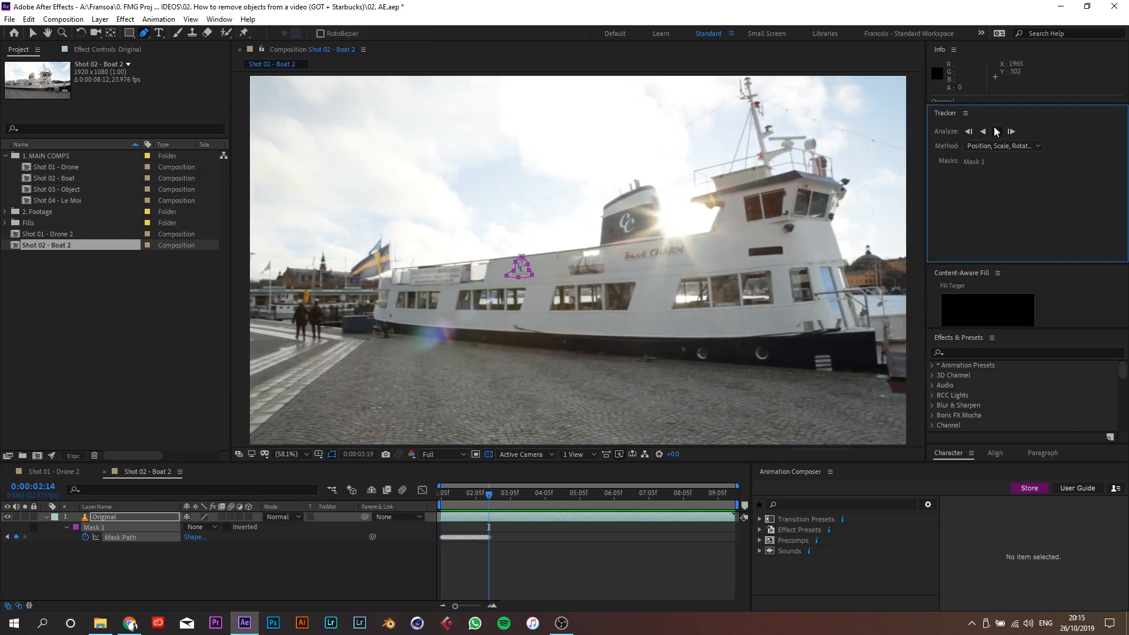
click(996, 132)
click(54, 178)
key(ctrl+k)
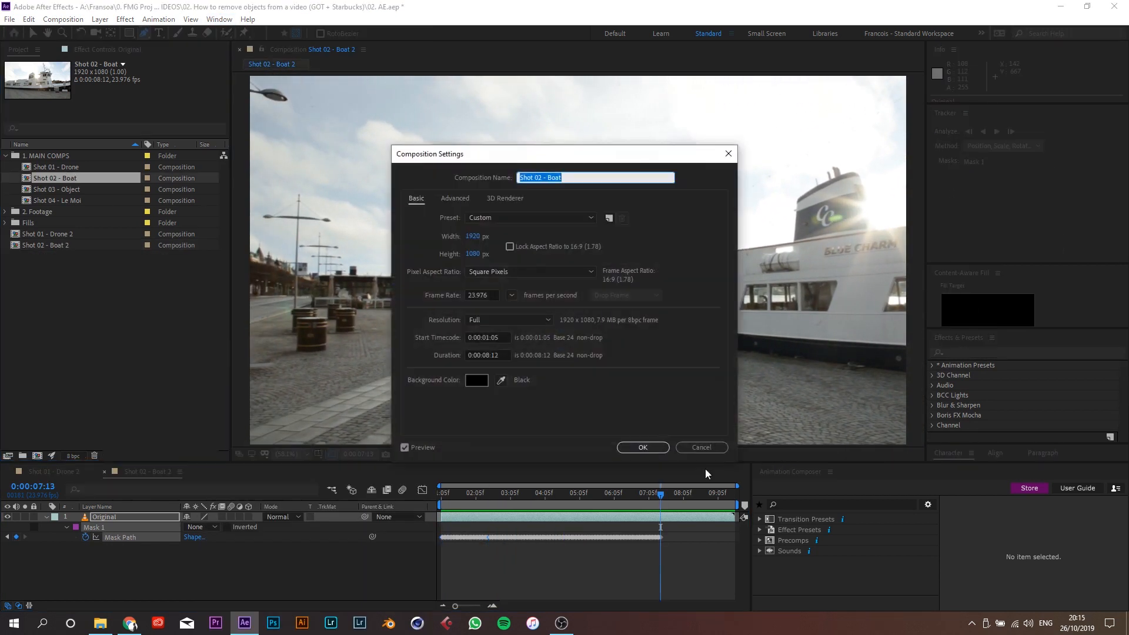
click(996, 132)
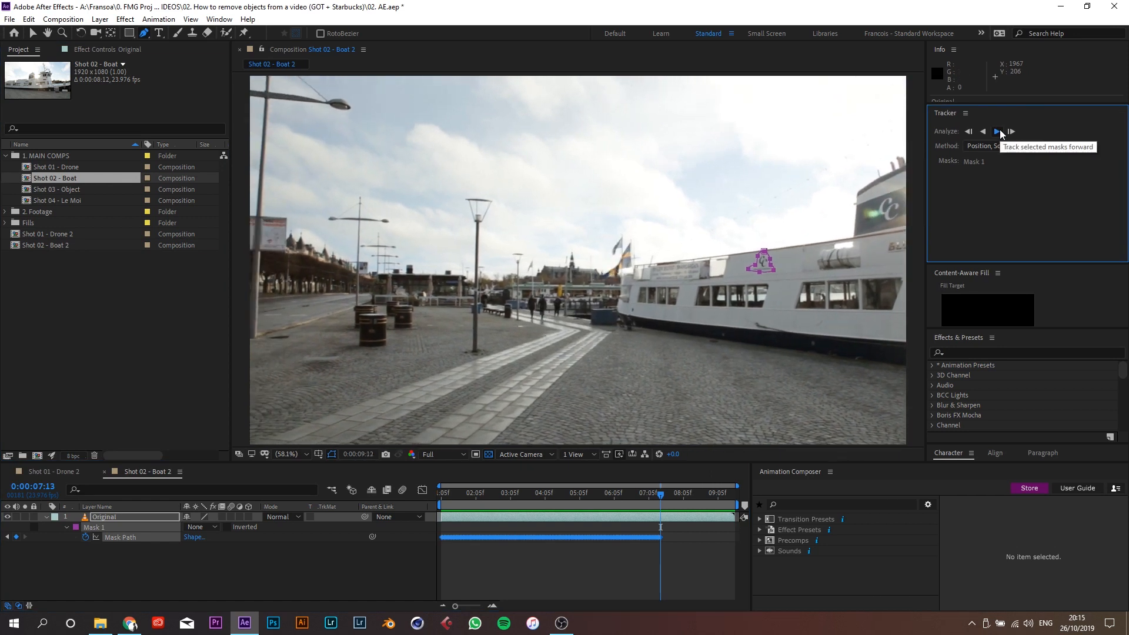
key(Home)
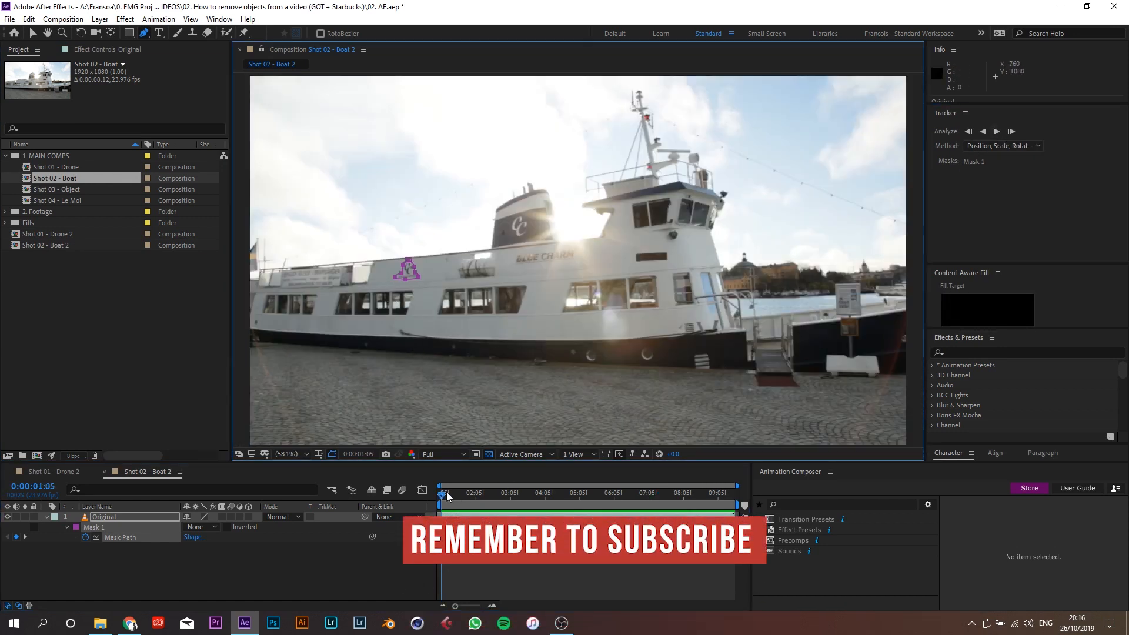
mouse_move(447, 496)
mouse_down()
mouse_move(512, 491)
mouse_move(442, 492)
mouse_up()
Set the logo mask's mode to Subtract and the Content-Aware Fill method to Surface.
click(129, 518)
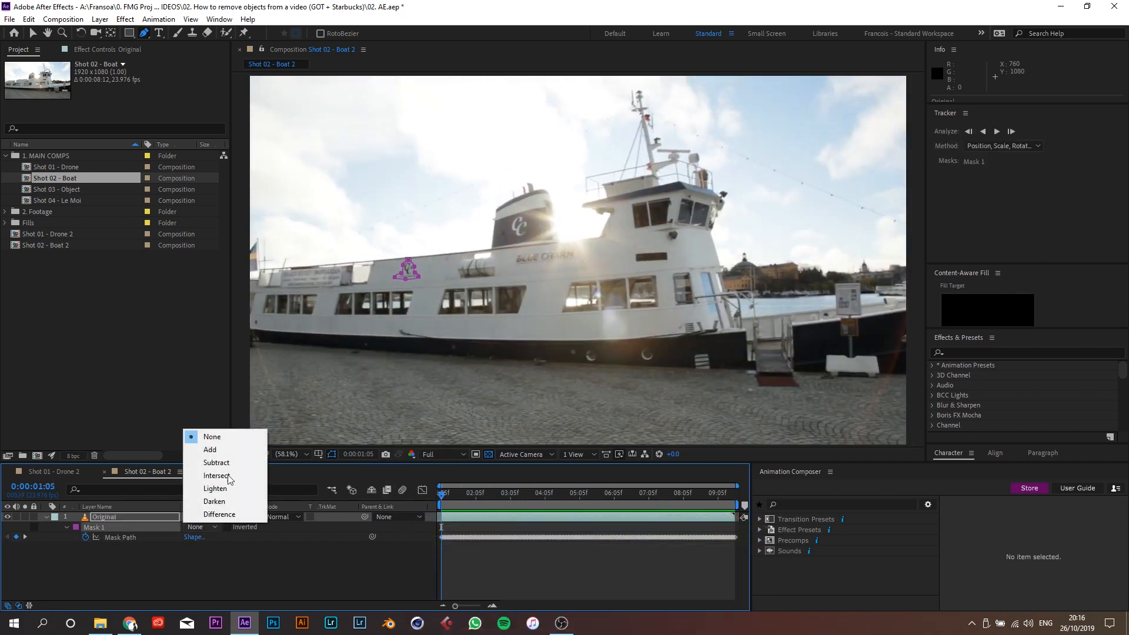
drag(978, 262, 998, 81)
click(957, 204)
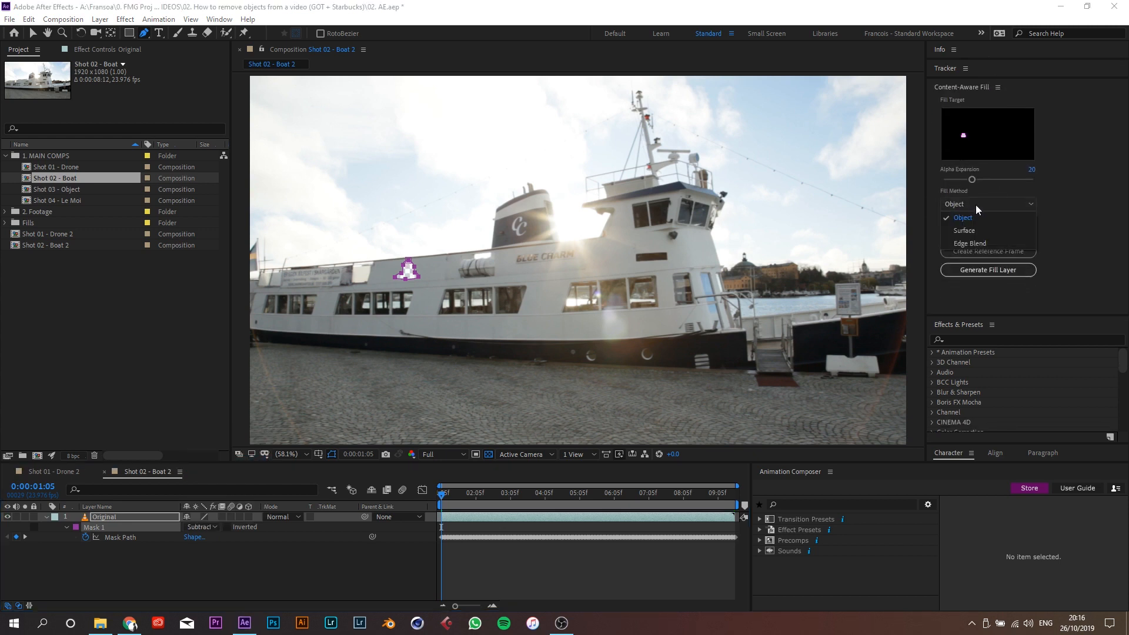
click(977, 230)
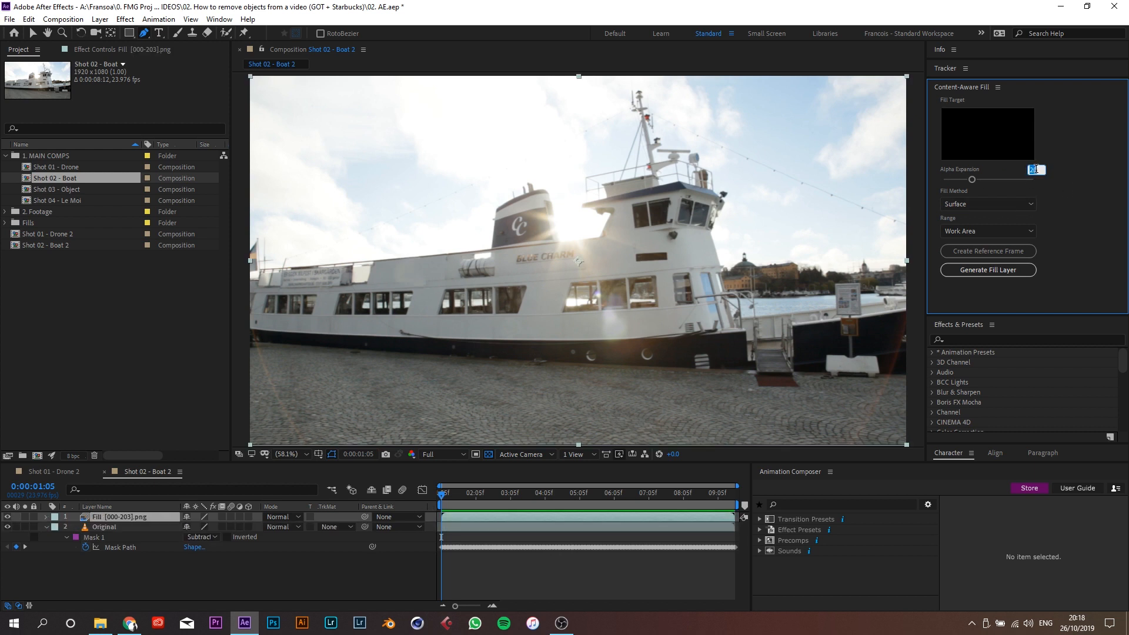
Replace the fill layer with one generated at an alpha expansion of 5, and preview the shot.
text(5)
key(Return)
key(Delete)
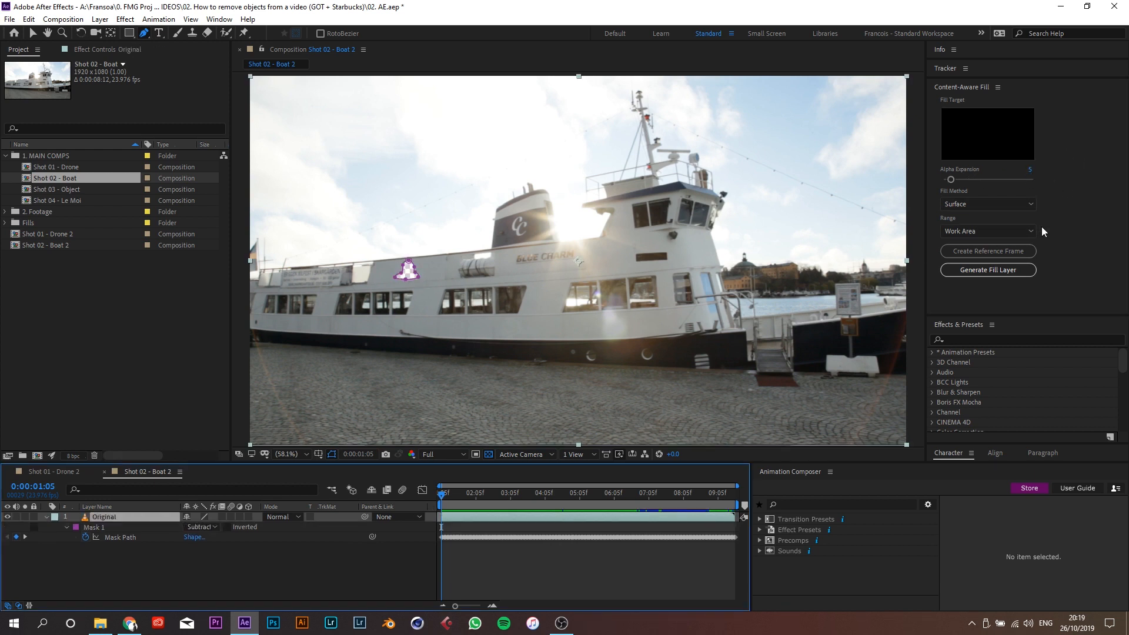
click(1003, 271)
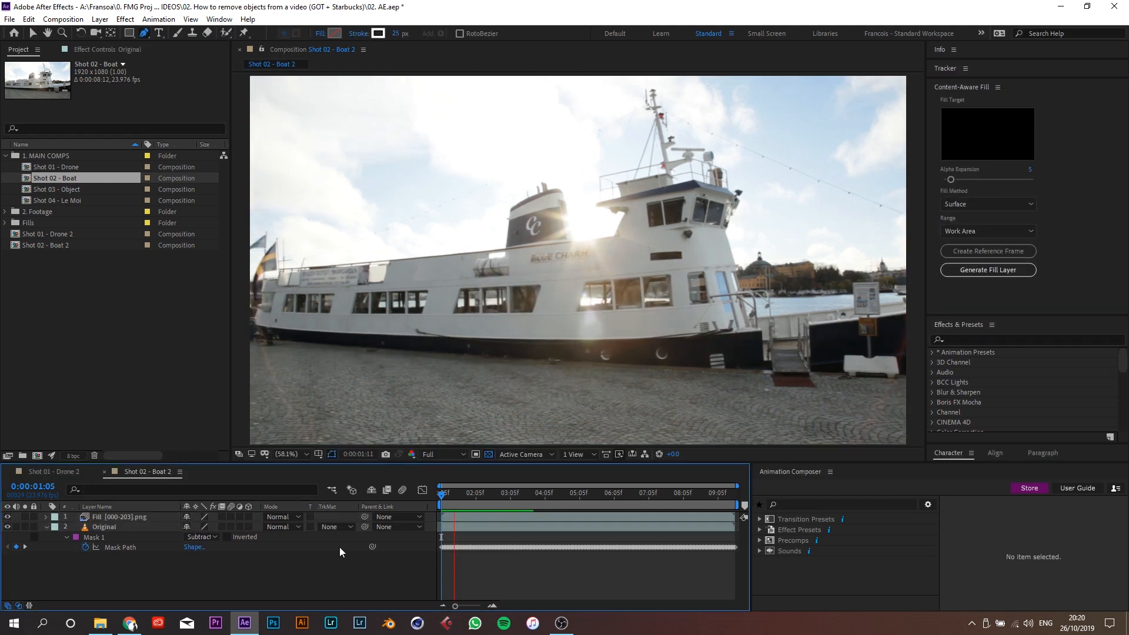
key(space)
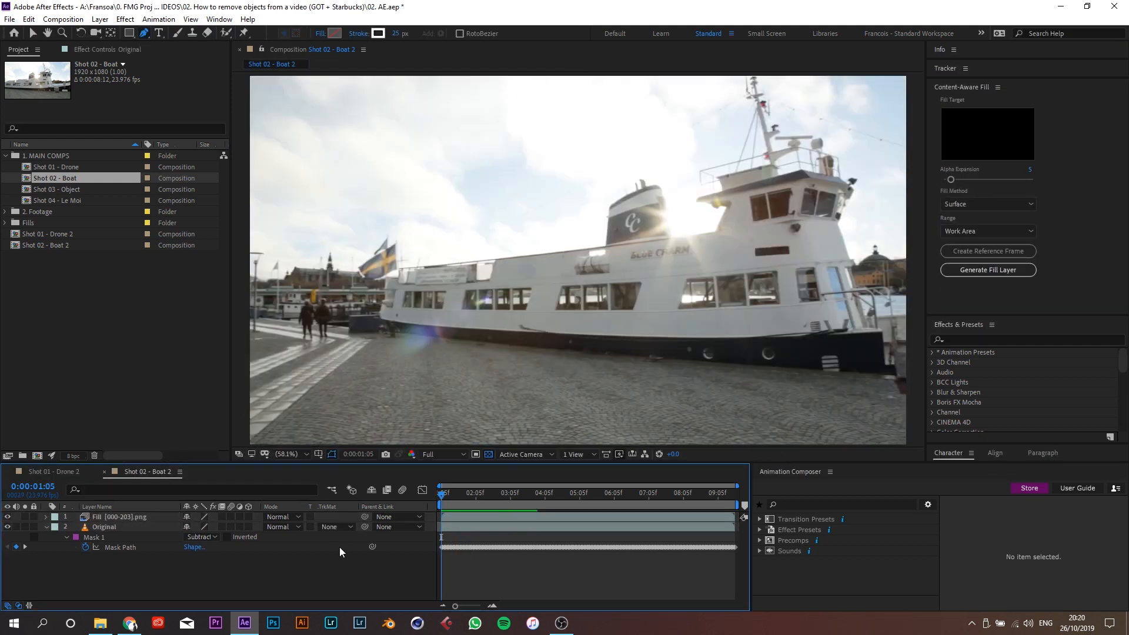